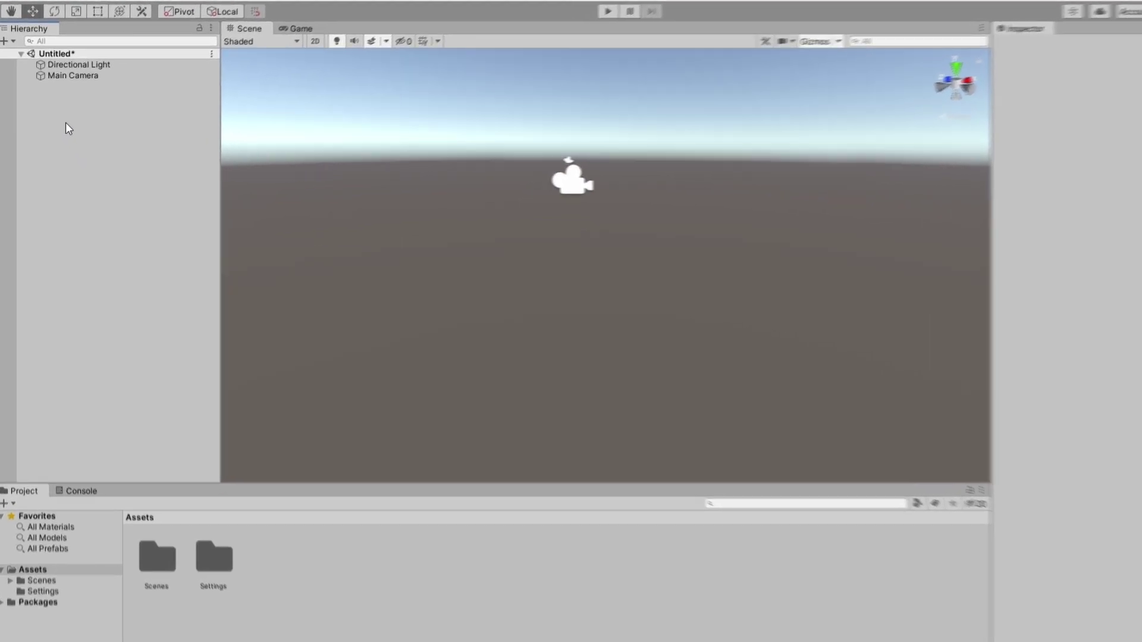
# - Add a 3D Plane to the scene and preview it in the Game view
pyautogui.rightClick(59, 132)
pyautogui.moveTo(106, 271)
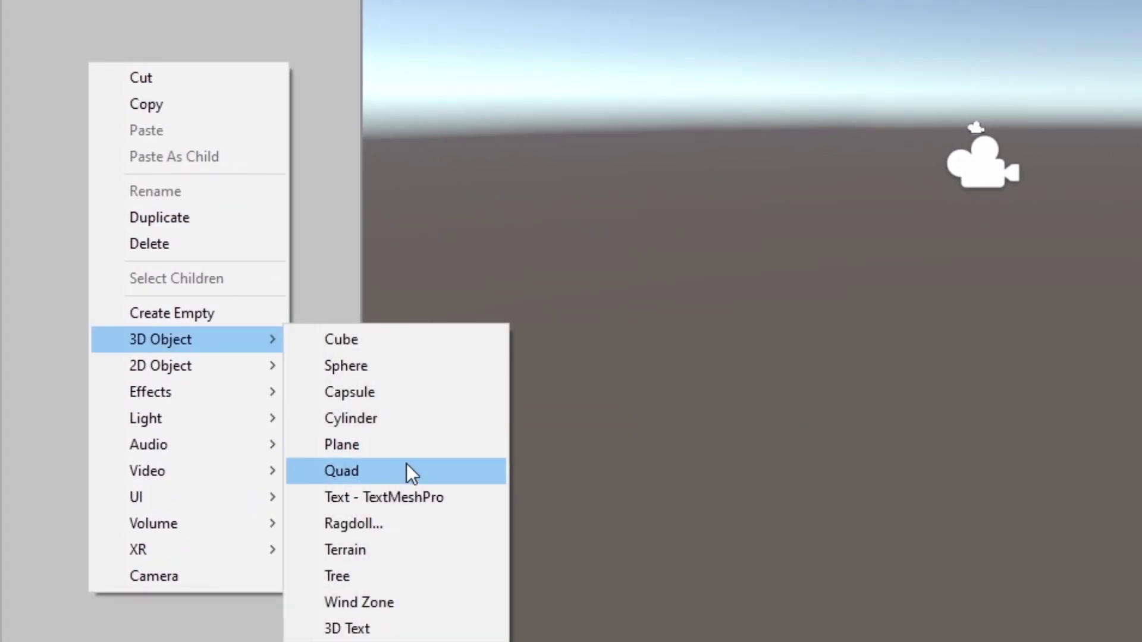
pyautogui.click(384, 441)
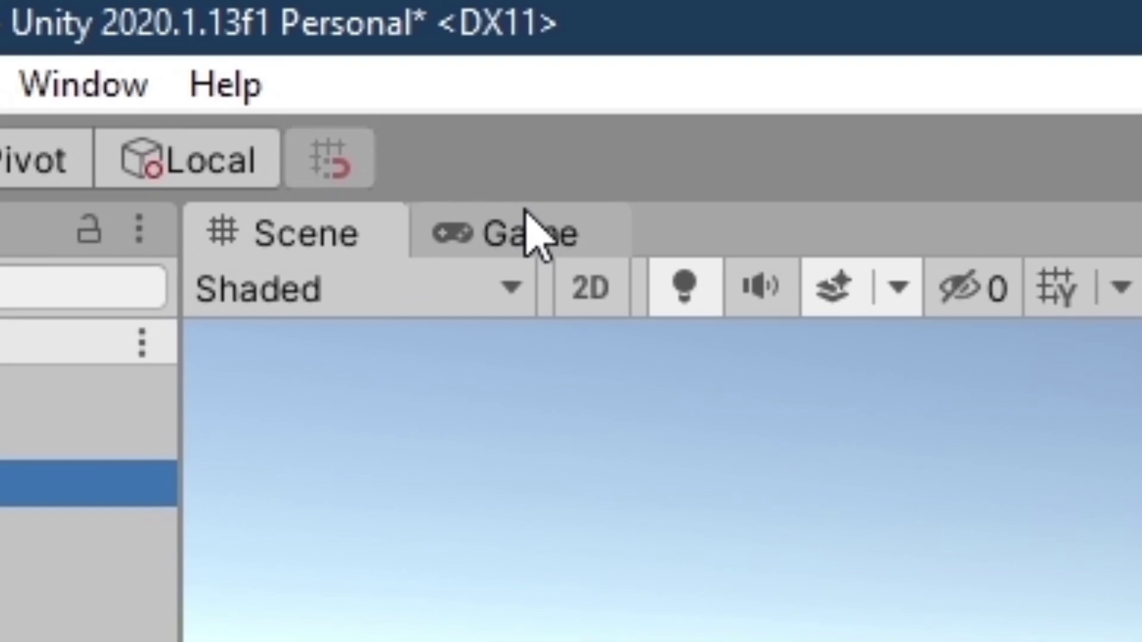
pyautogui.click(268, 48)
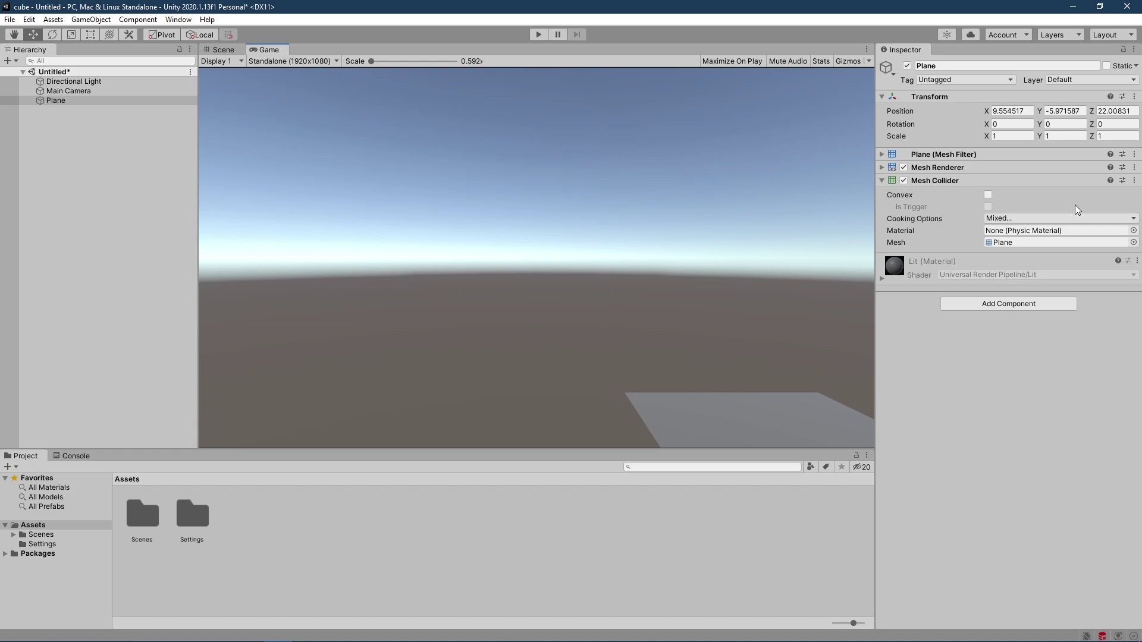
# - Set the Plane's position to X 0, Y 0, Z 0
pyautogui.click(1011, 112)
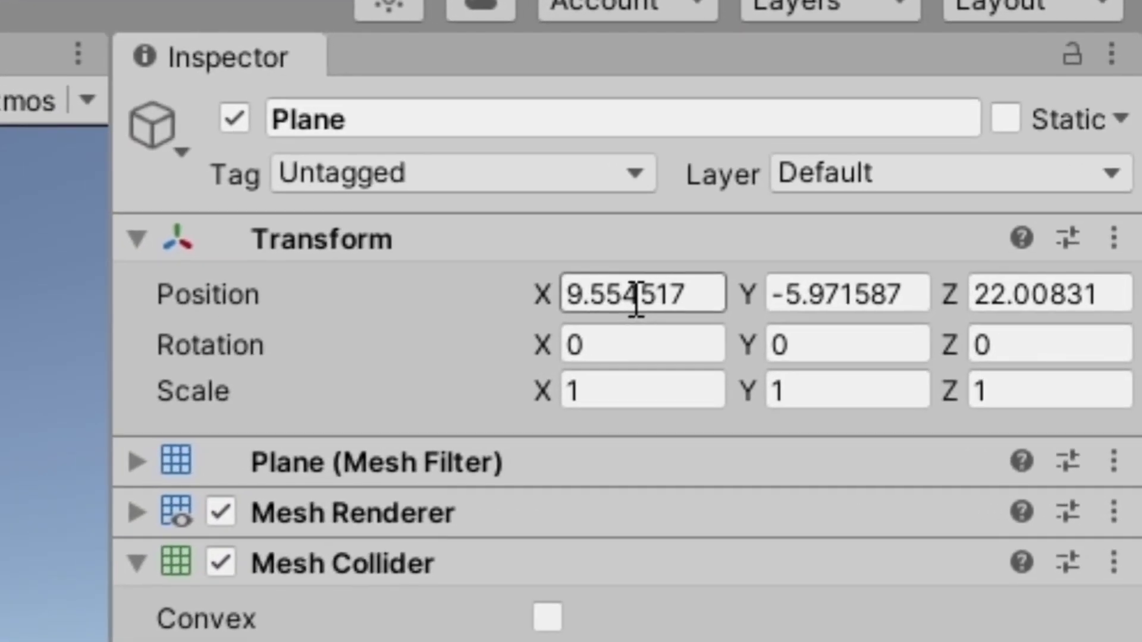
pyautogui.click(635, 296)
pyautogui.write('0')
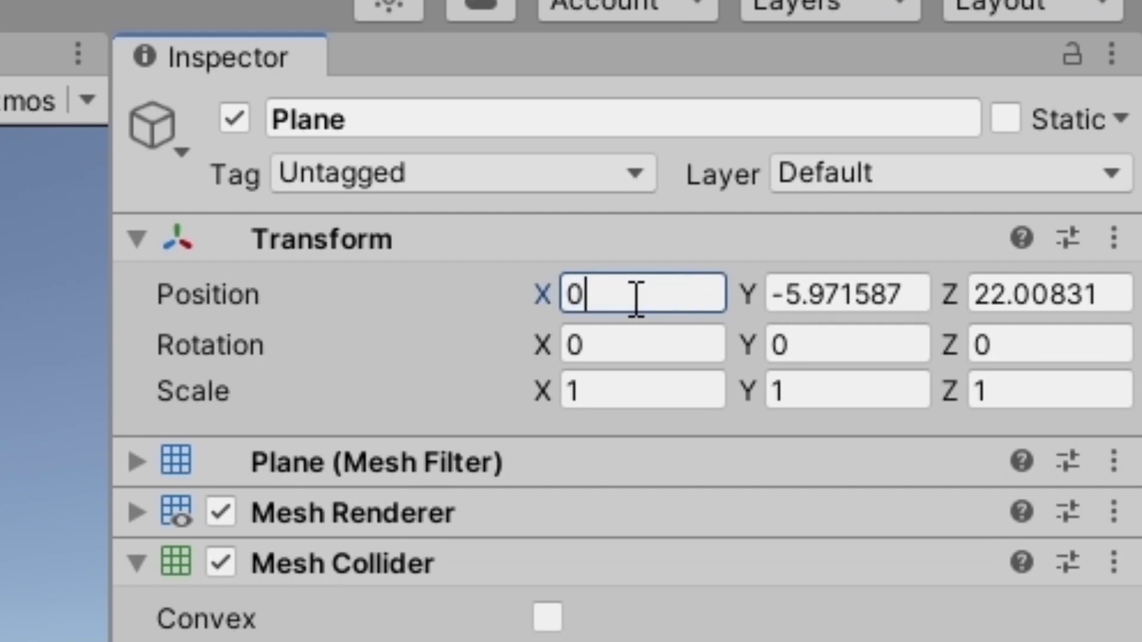
pyautogui.click(869, 296)
pyautogui.write('0')
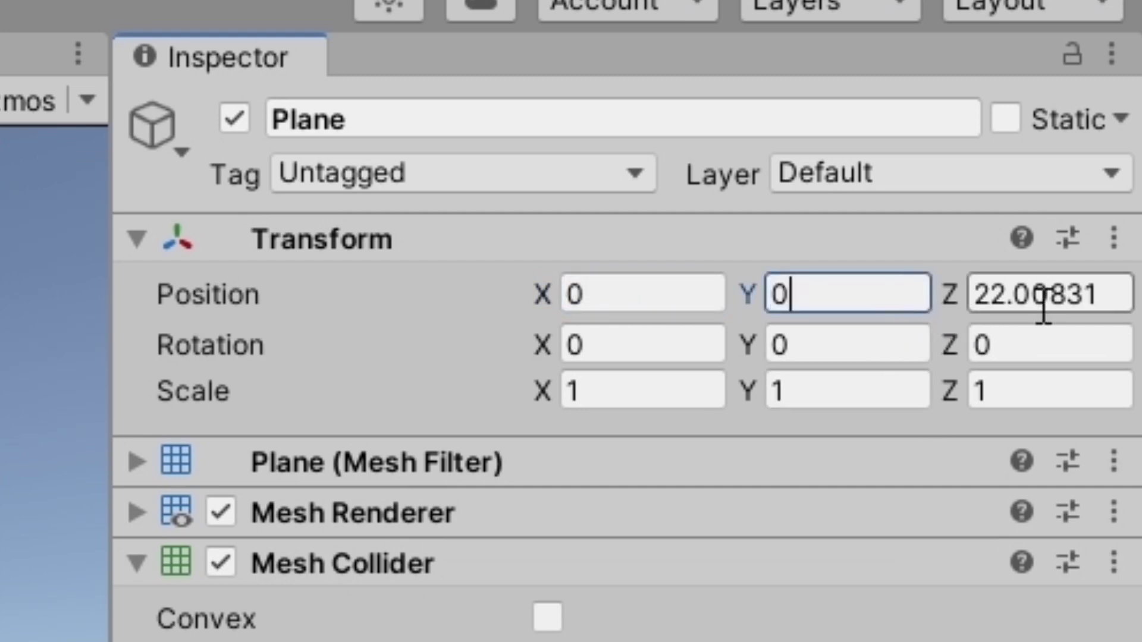
pyautogui.click(1044, 306)
pyautogui.write('0')
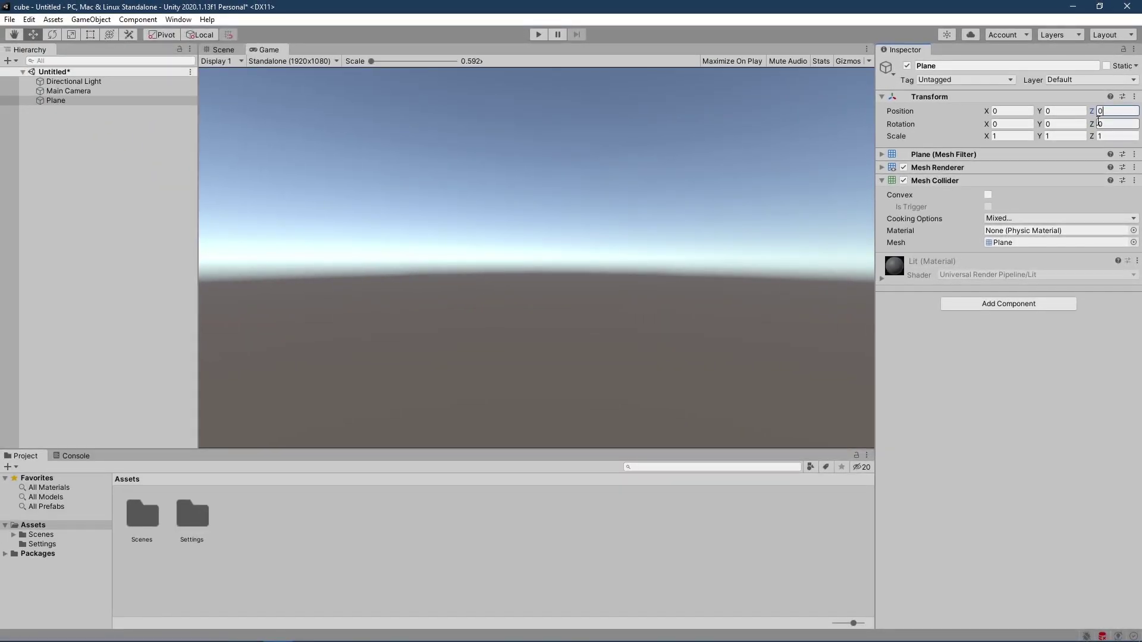
# - Frame the Plane in the Scene view and reset its Transform
pyautogui.click(223, 49)
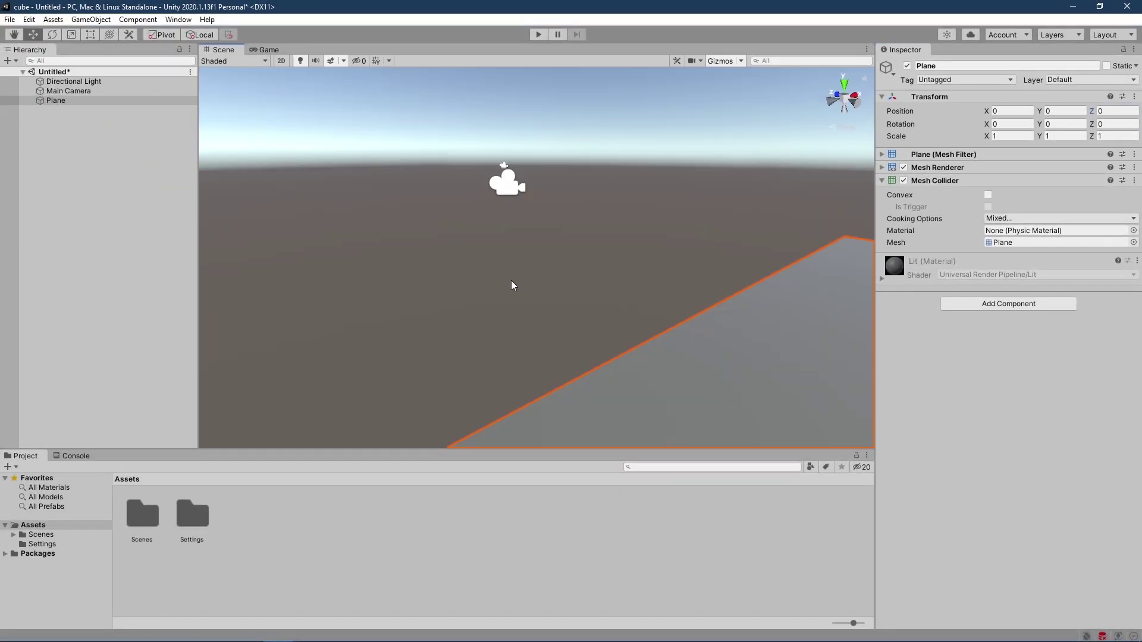
pyautogui.press('f')
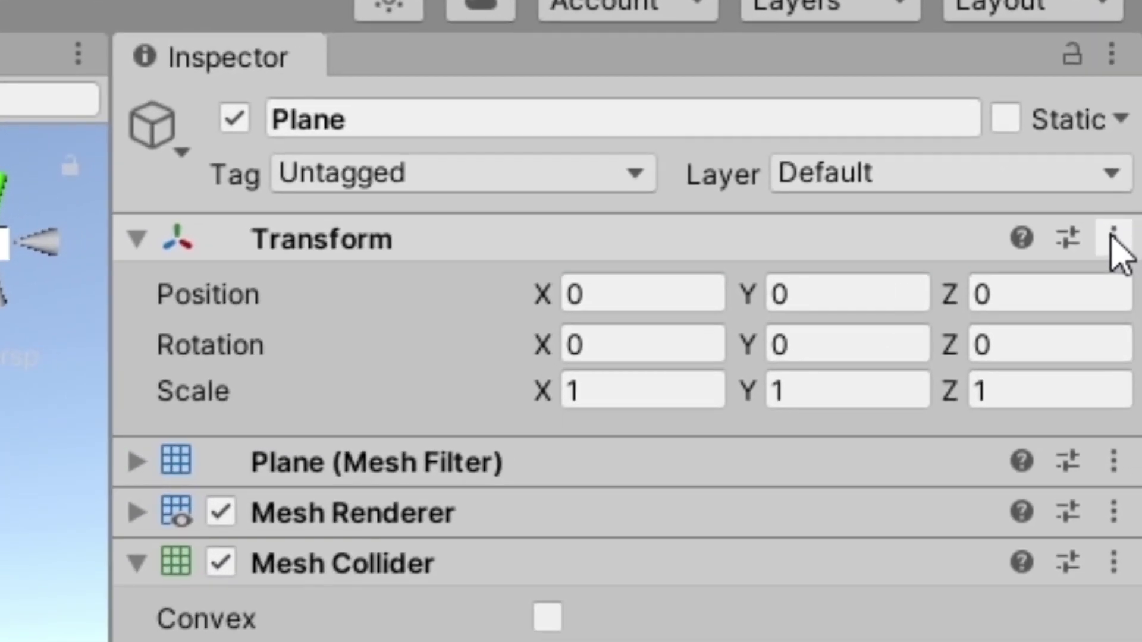
pyautogui.click(1114, 240)
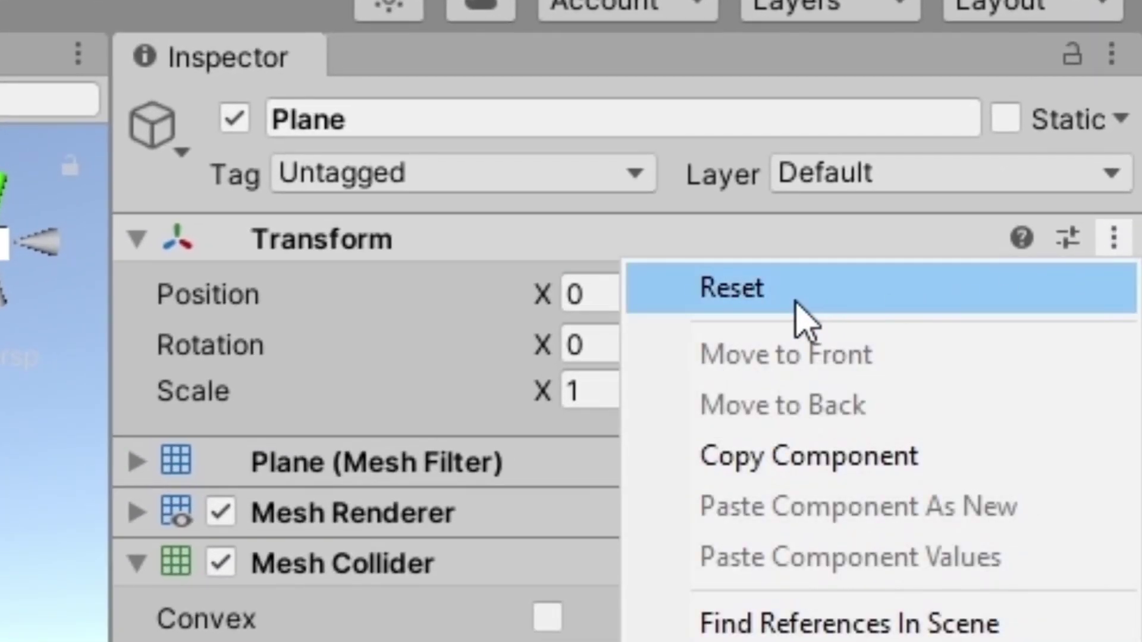
pyautogui.click(779, 310)
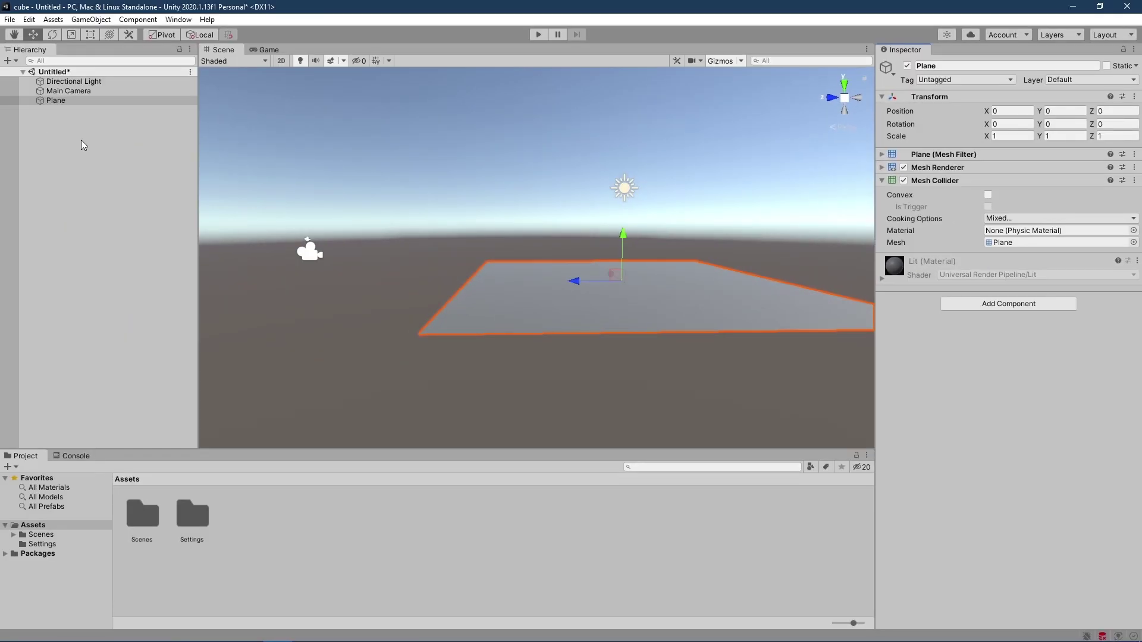
# - Add a 3D Capsule object to the scene
pyautogui.click(80, 141)
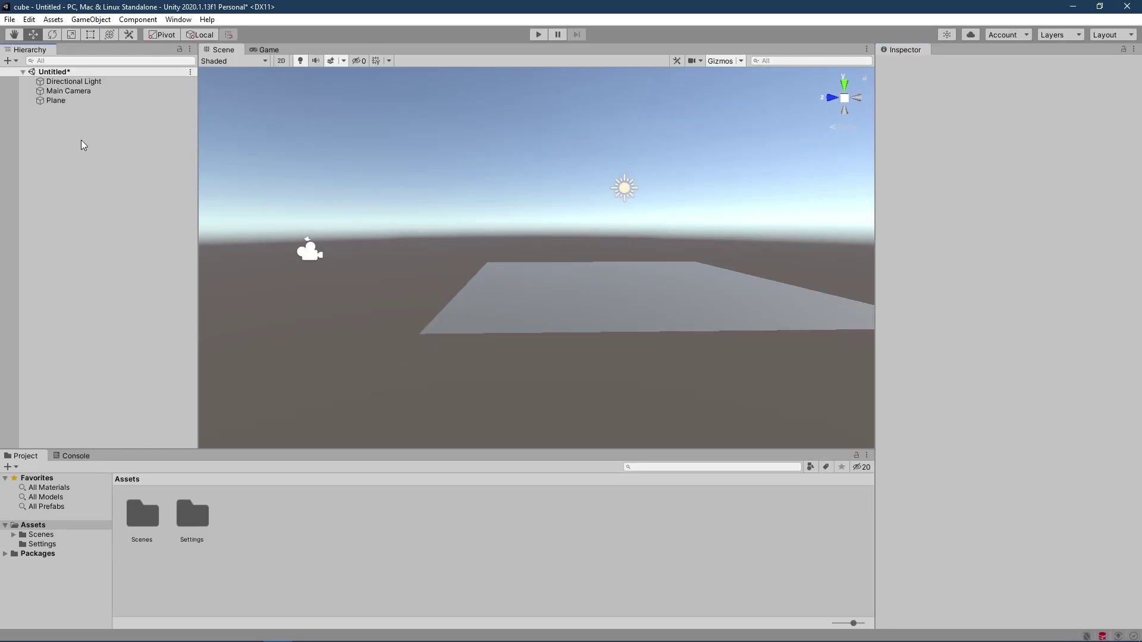
pyautogui.rightClick(80, 141)
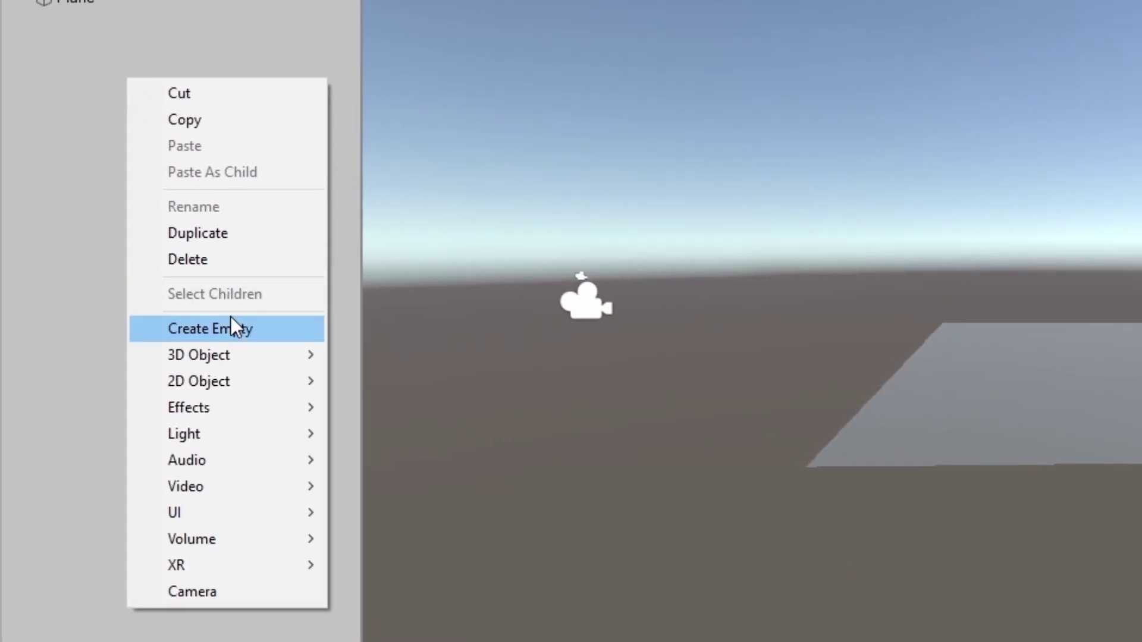
pyautogui.moveTo(230, 355)
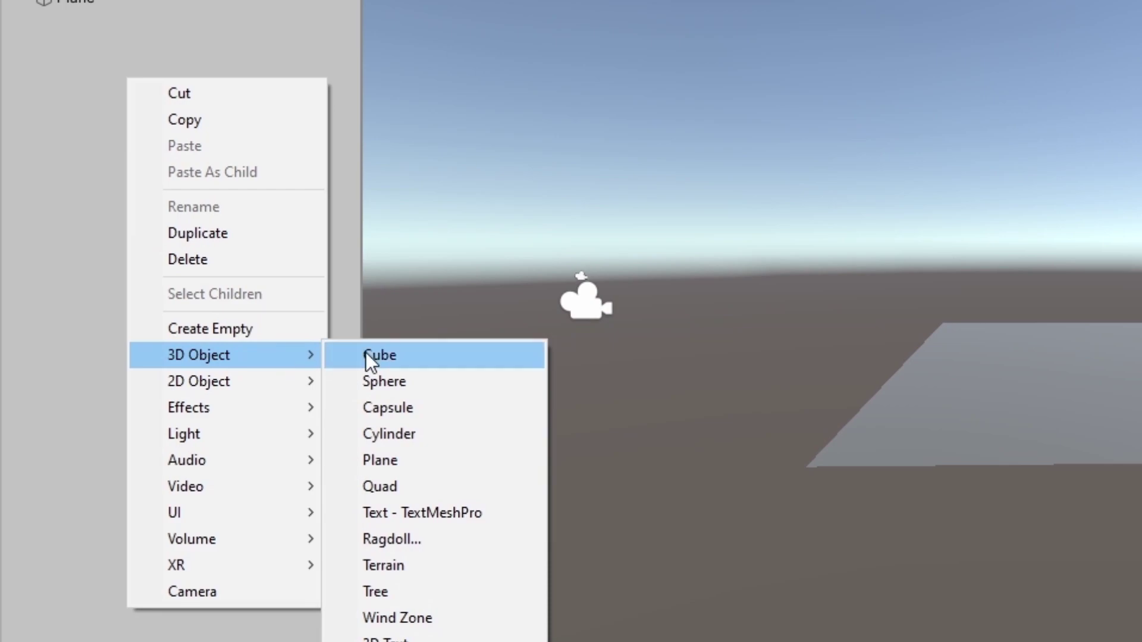
pyautogui.click(408, 416)
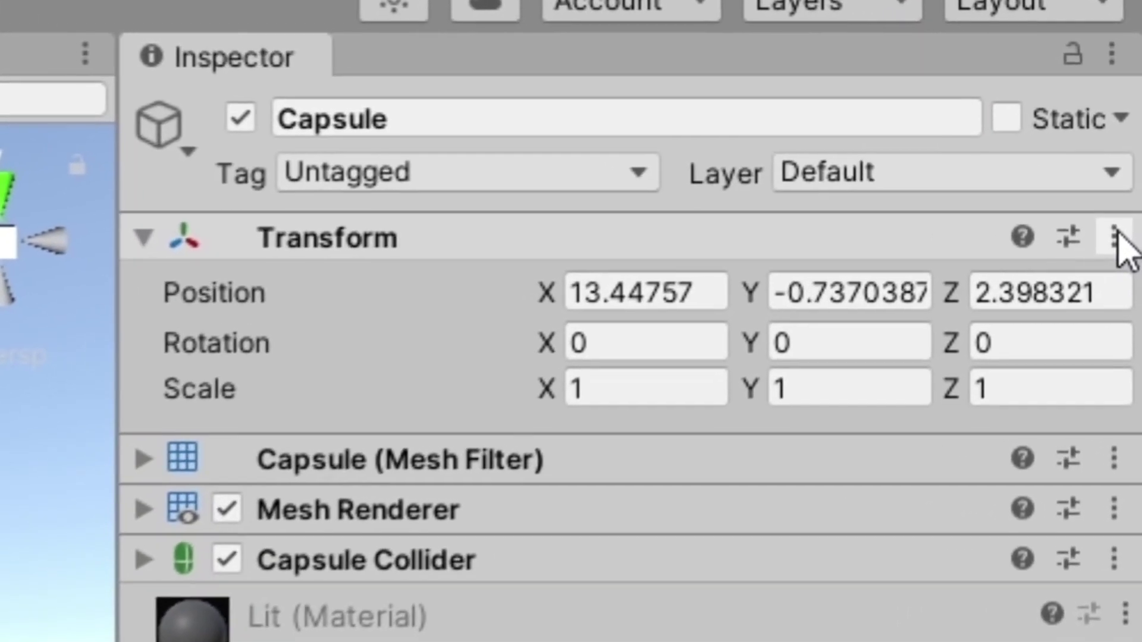
# - Reset the Capsule's Transform and set its Y position to 1
pyautogui.click(1128, 146)
pyautogui.click(890, 282)
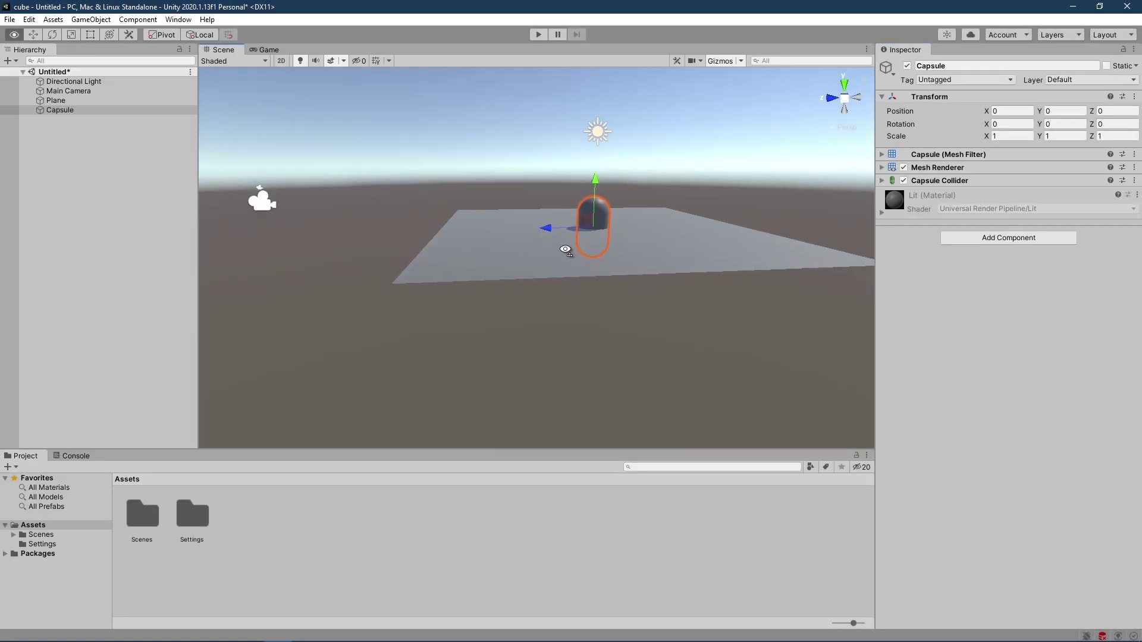
pyautogui.moveTo(566, 250); pyautogui.dragTo(627, 197, button='right')
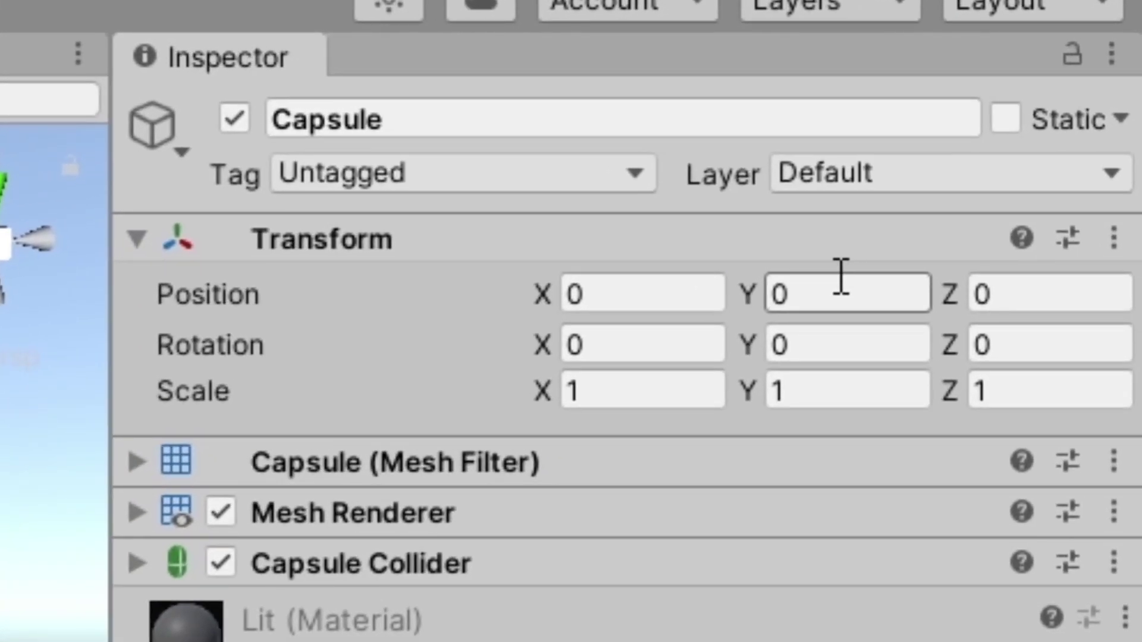
pyautogui.click(841, 276)
pyautogui.write('1')
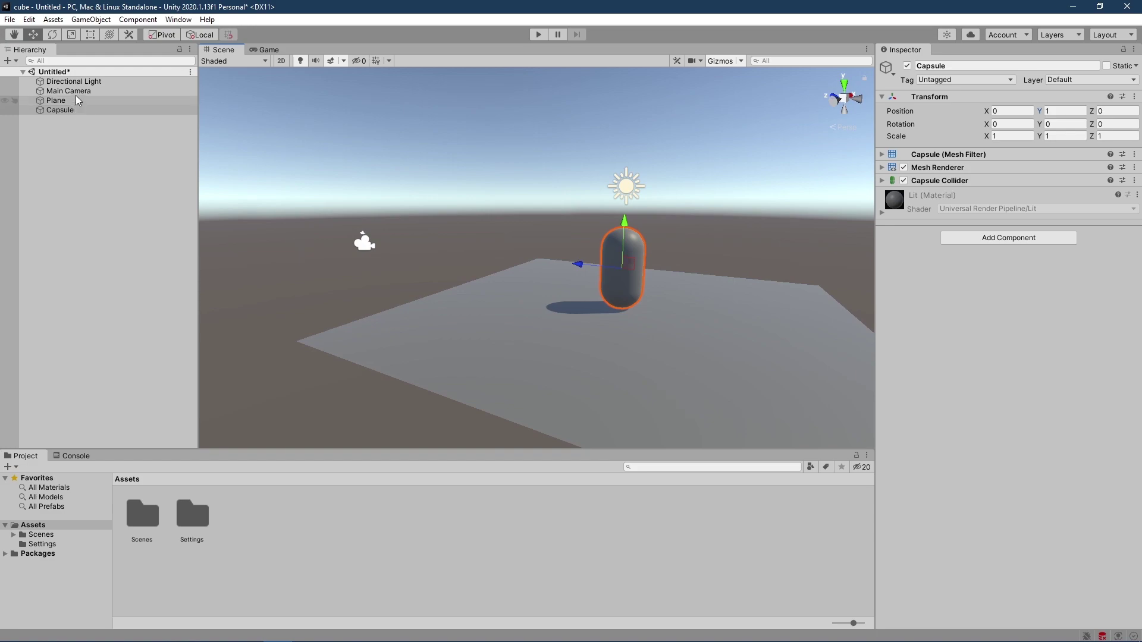
# - Parent Main Camera under Capsule, reset its Transform and raise it to Y 0.428
pyautogui.click(76, 93)
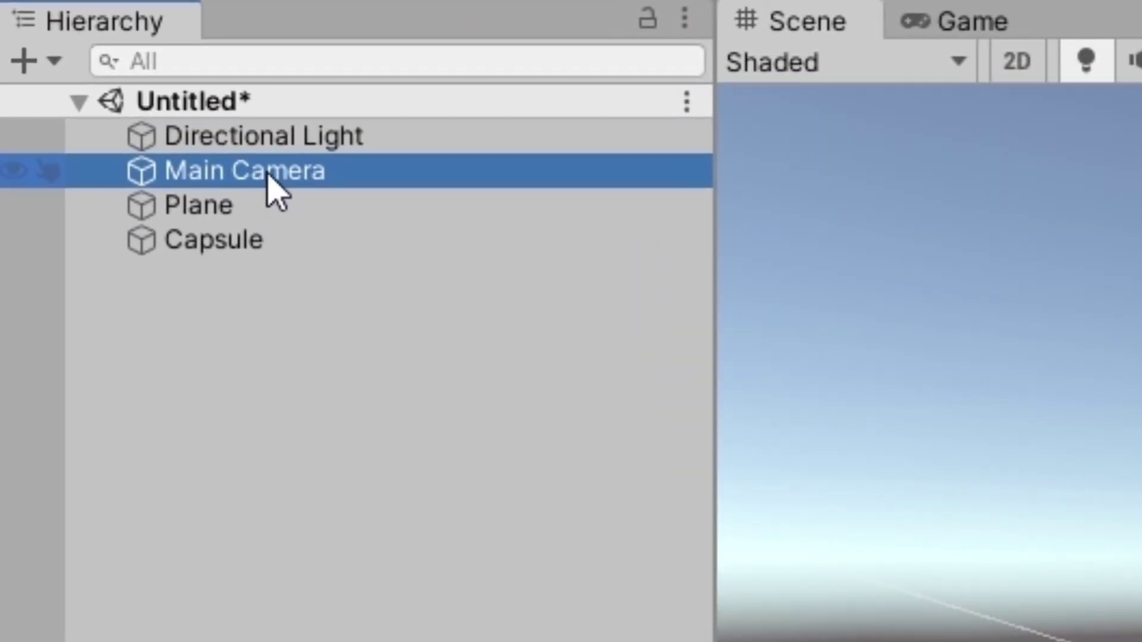
pyautogui.moveTo(268, 175); pyautogui.dragTo(230, 247)
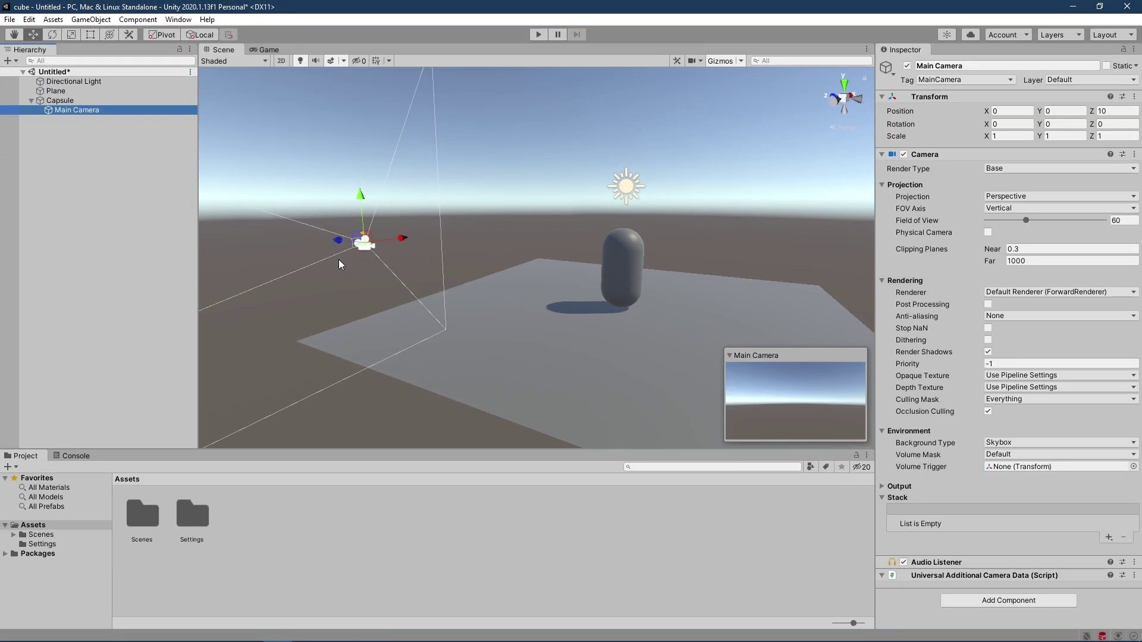
pyautogui.click(1129, 111)
pyautogui.click(1134, 97)
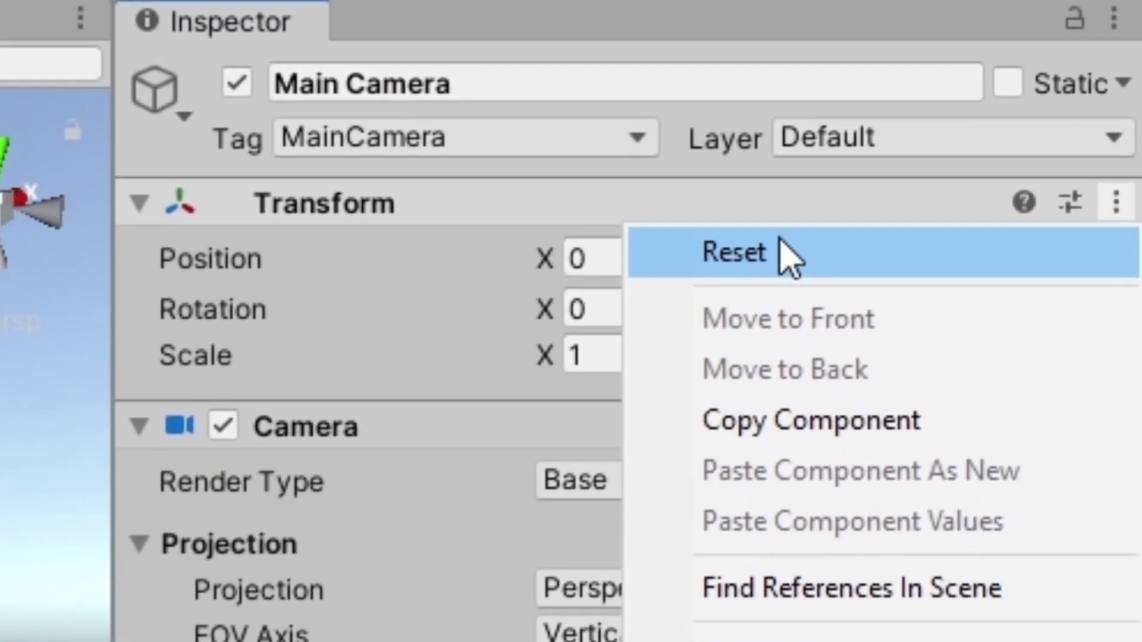
pyautogui.click(781, 244)
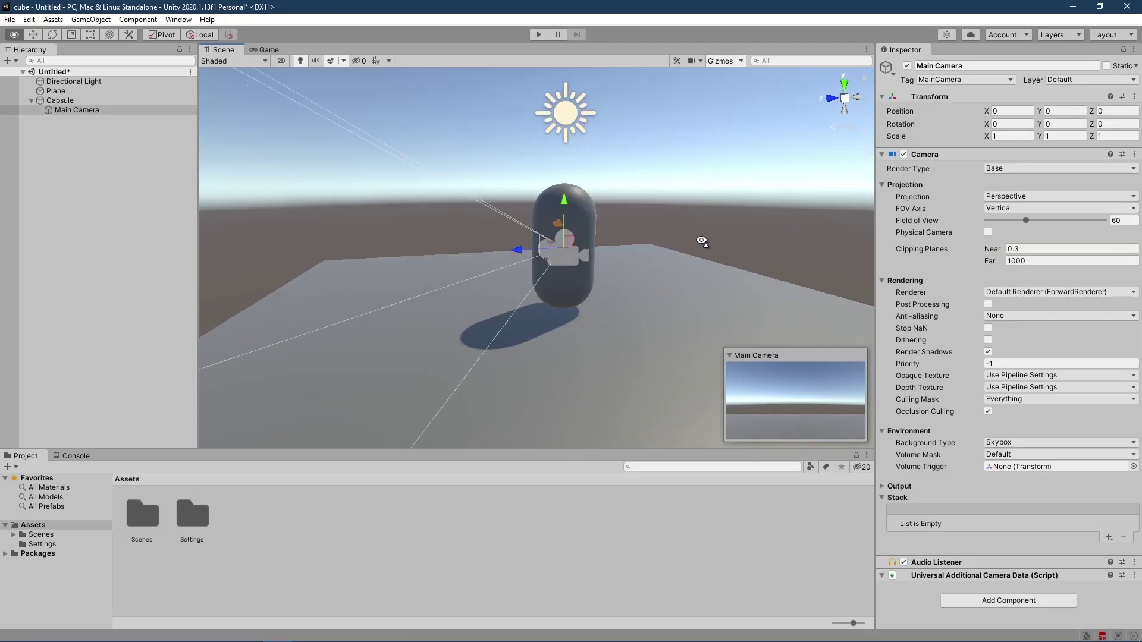
pyautogui.moveTo(702, 241); pyautogui.dragTo(580, 239, button='right')
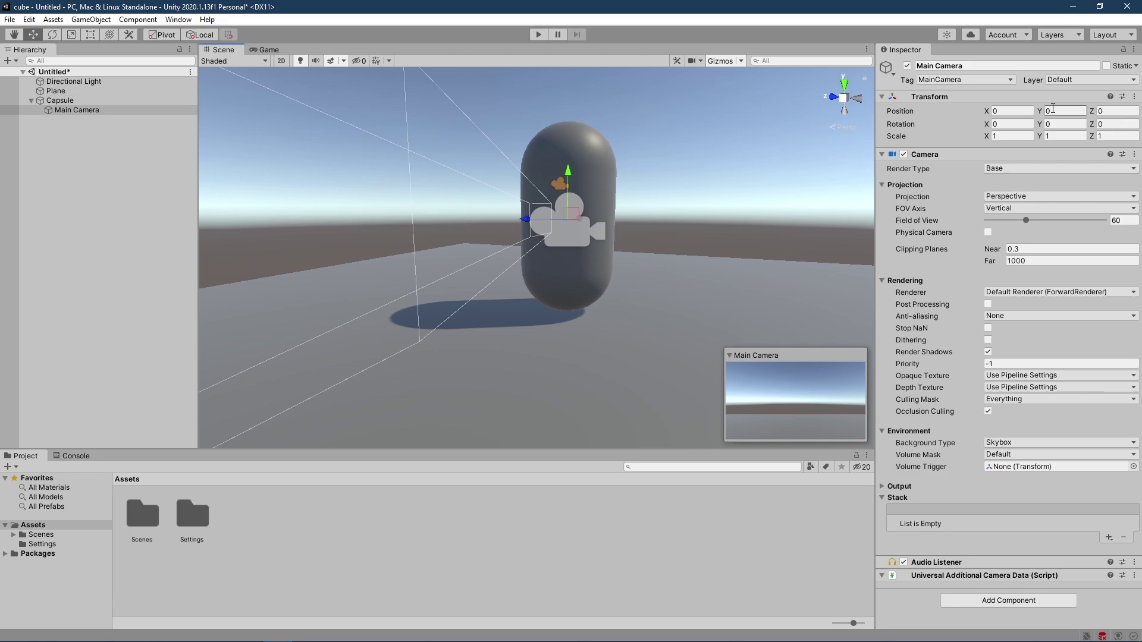
pyautogui.moveTo(567, 173); pyautogui.dragTo(576, 134)
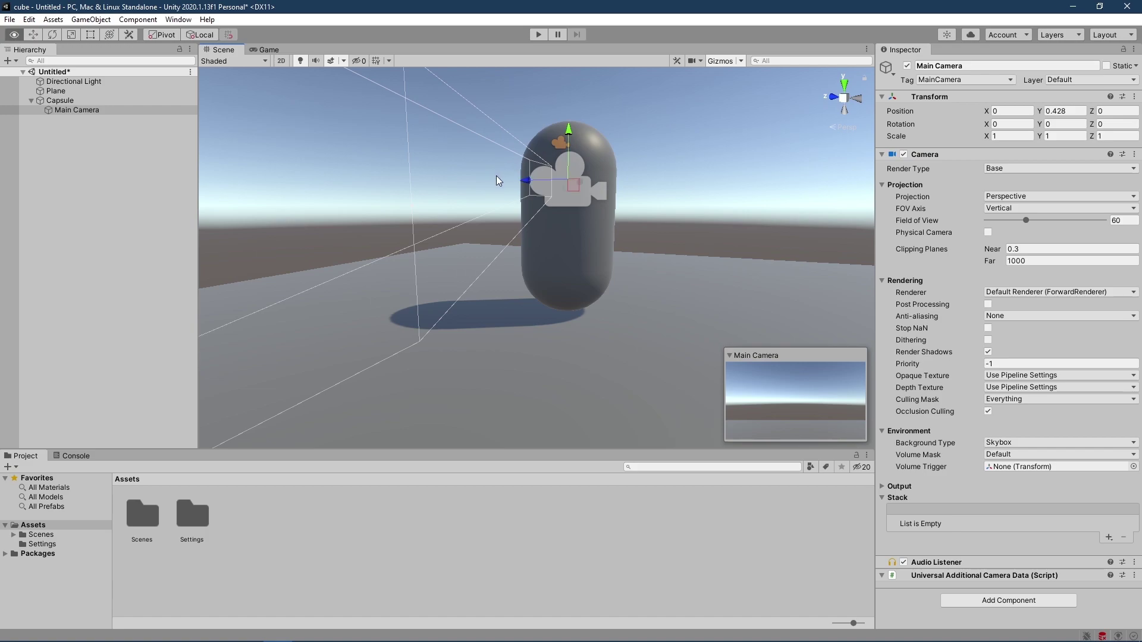
pyautogui.keyDown('alt'); pyautogui.moveTo(496, 176); pyautogui.dragTo(536, 190); pyautogui.keyUp('alt')
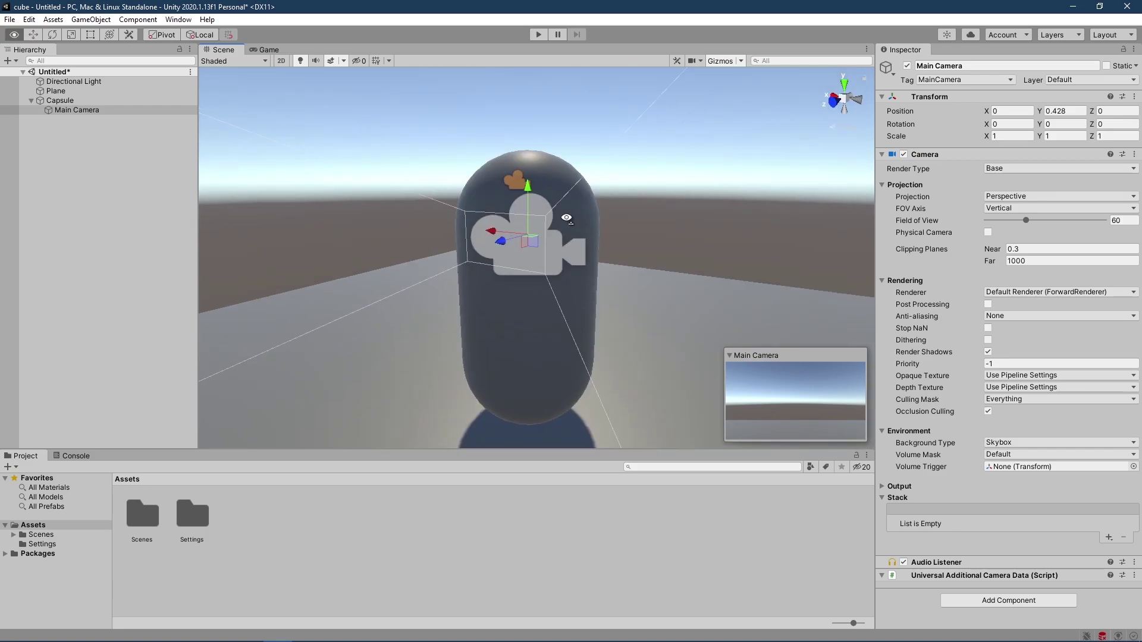
# - Add a Sphere as a child of the Capsule to serve as an eye
pyautogui.rightClick(71, 105)
pyautogui.moveTo(113, 234)
pyautogui.click(236, 258)
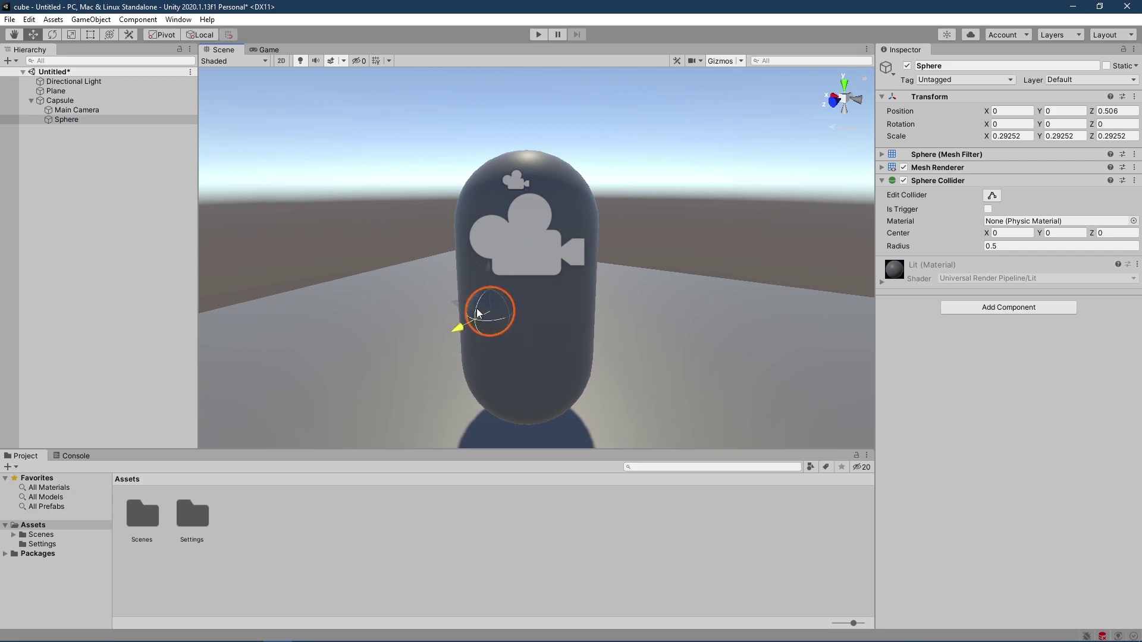
pyautogui.keyDown('alt'); pyautogui.moveTo(477, 313); pyautogui.dragTo(611, 225); pyautogui.keyUp('alt')
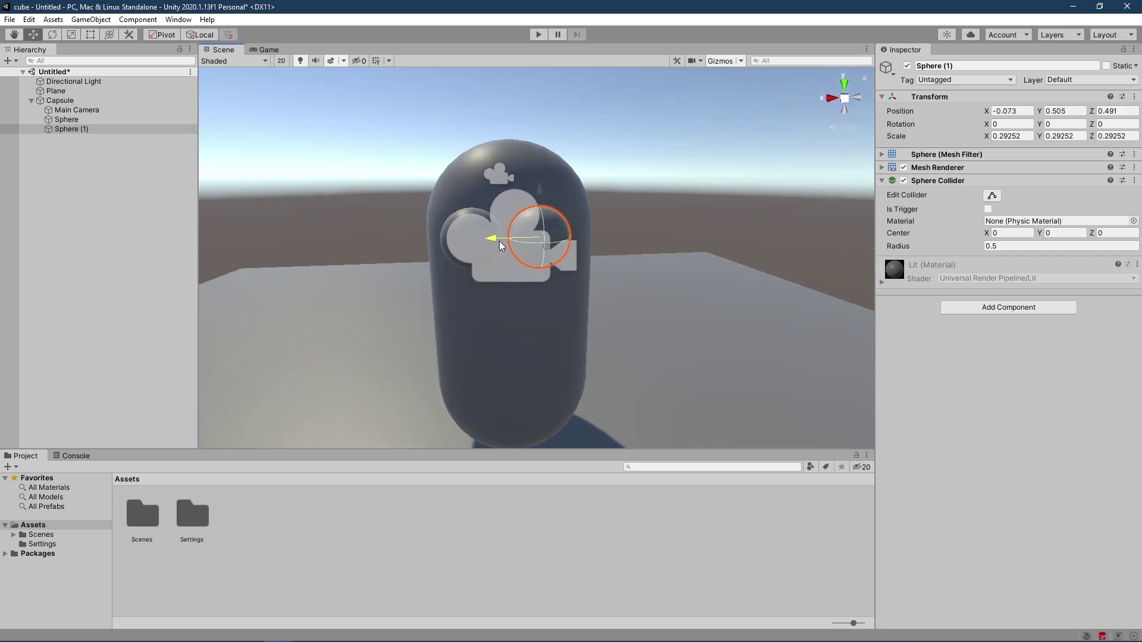
pyautogui.click(637, 230)
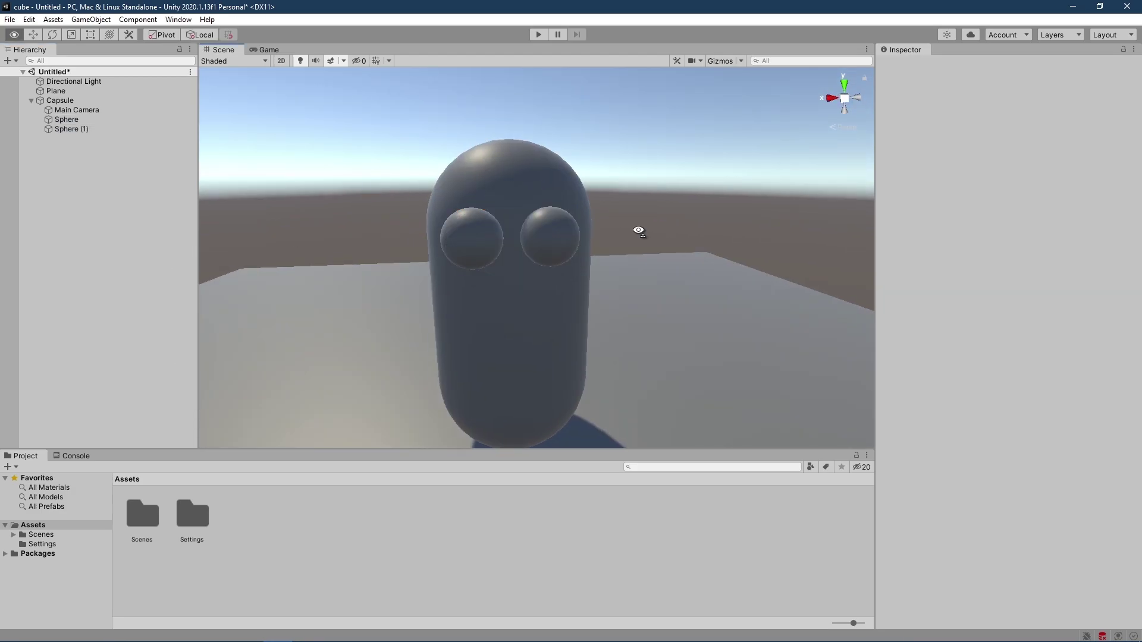
pyautogui.keyDown('alt'); pyautogui.moveTo(637, 229); pyautogui.dragTo(100, 141); pyautogui.keyUp('alt')
# - Check the Game view and move Main Camera forward to Z 0.209
pyautogui.click(71, 129)
pyautogui.click(453, 225)
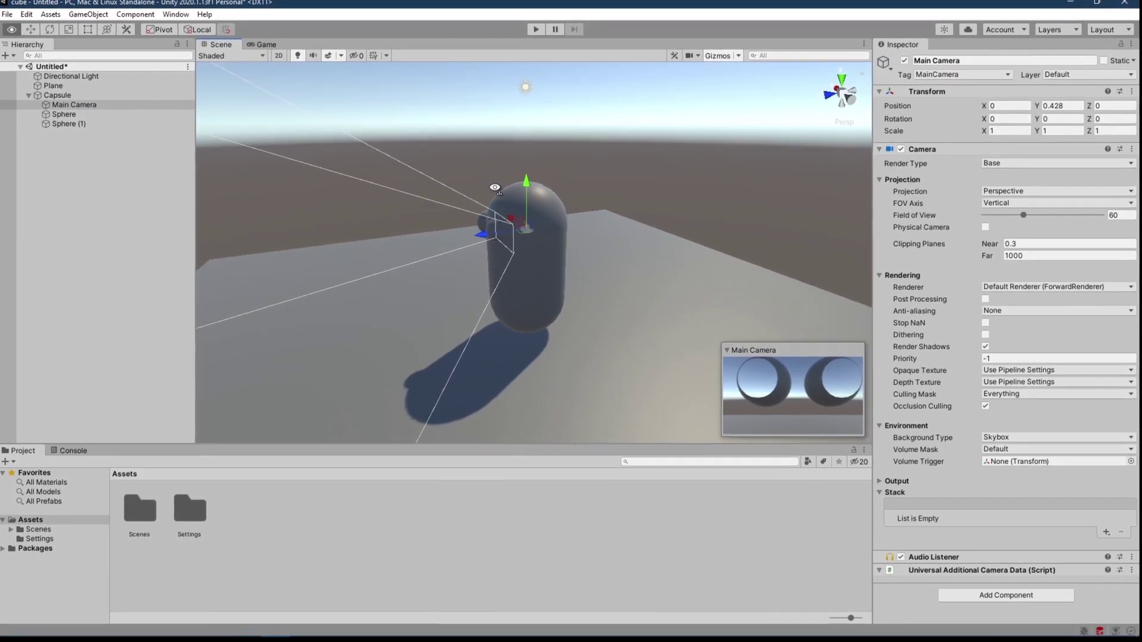
pyautogui.keyDown('alt'); pyautogui.moveTo(522, 216); pyautogui.dragTo(485, 181); pyautogui.keyUp('alt')
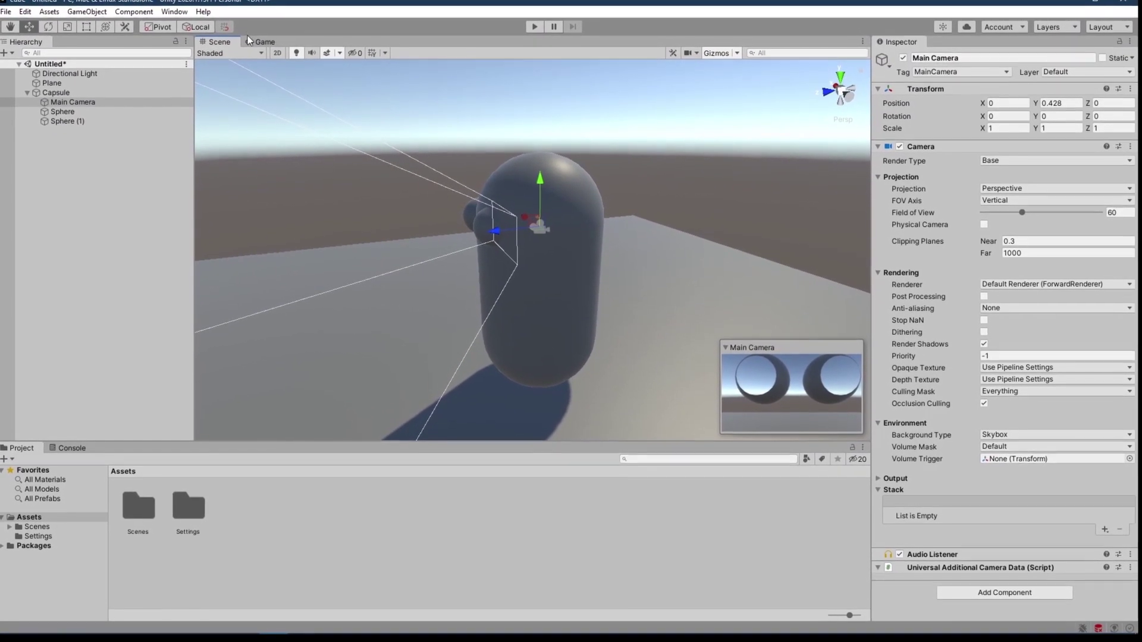
pyautogui.click(259, 41)
pyautogui.click(222, 45)
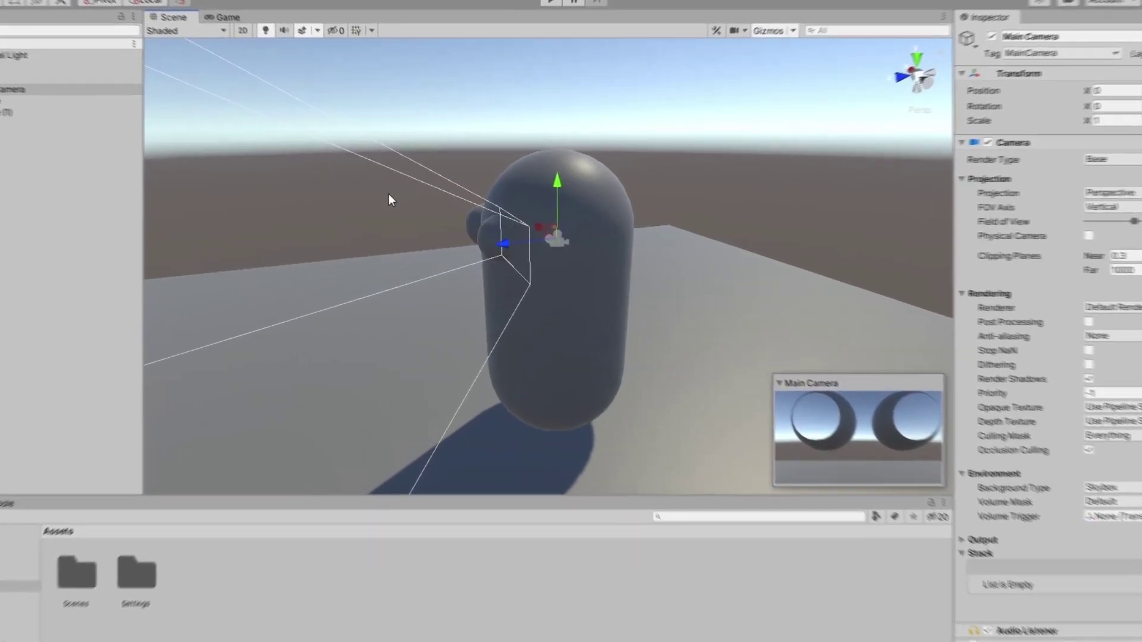
pyautogui.moveTo(527, 266); pyautogui.dragTo(487, 262)
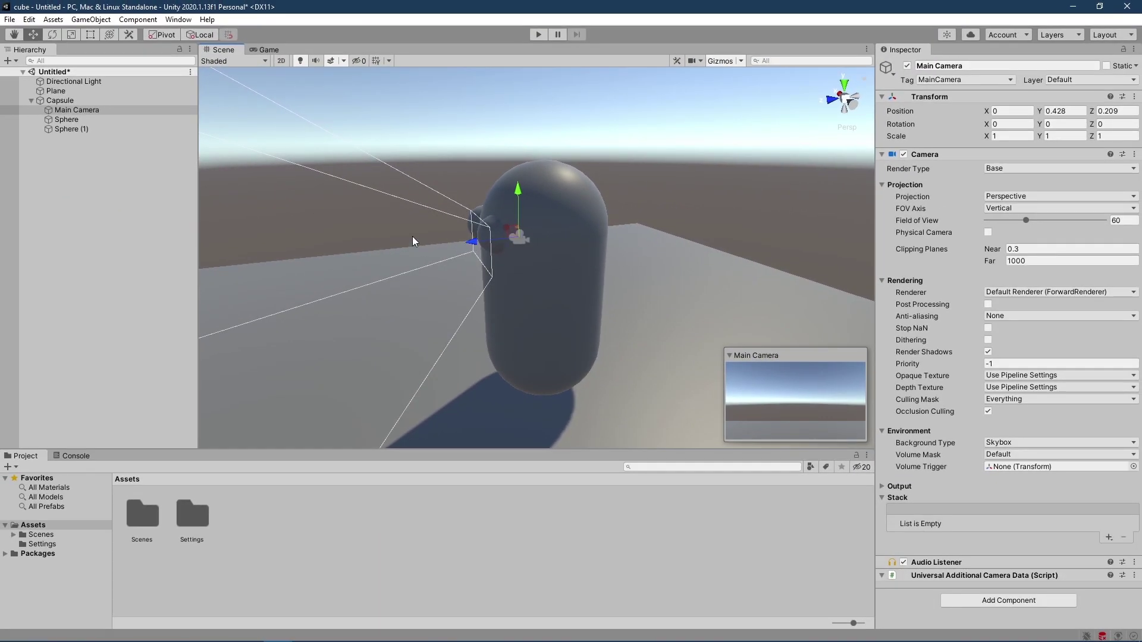
# - Rename the Capsule object to Player
pyautogui.click(60, 101)
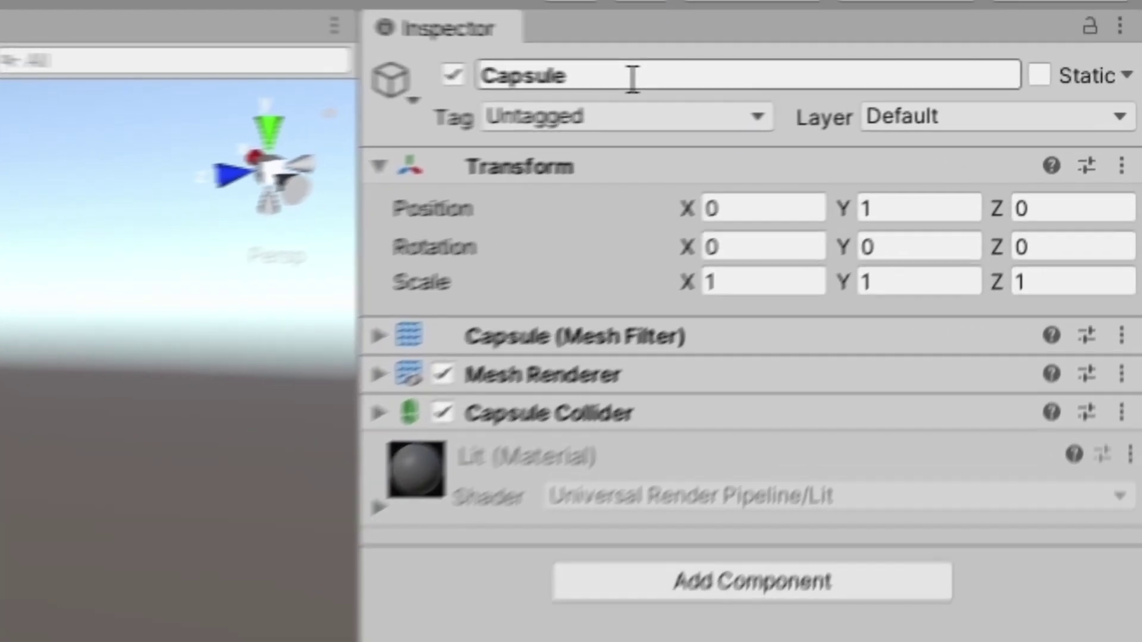
pyautogui.click(967, 67)
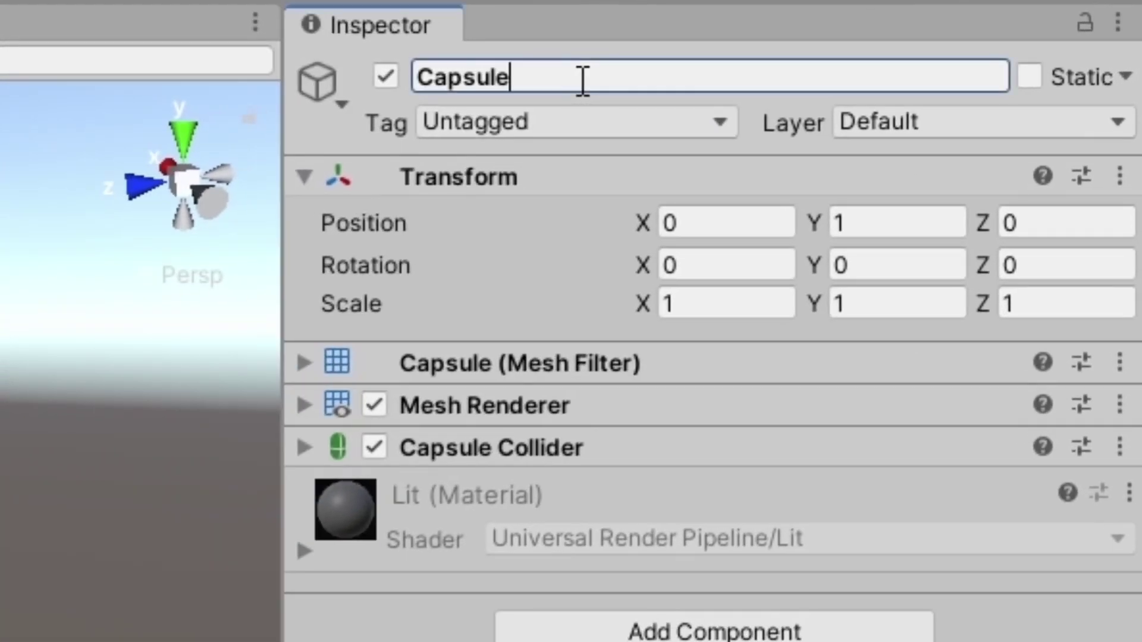
pyautogui.doubleClick(583, 80)
pyautogui.write('Player')
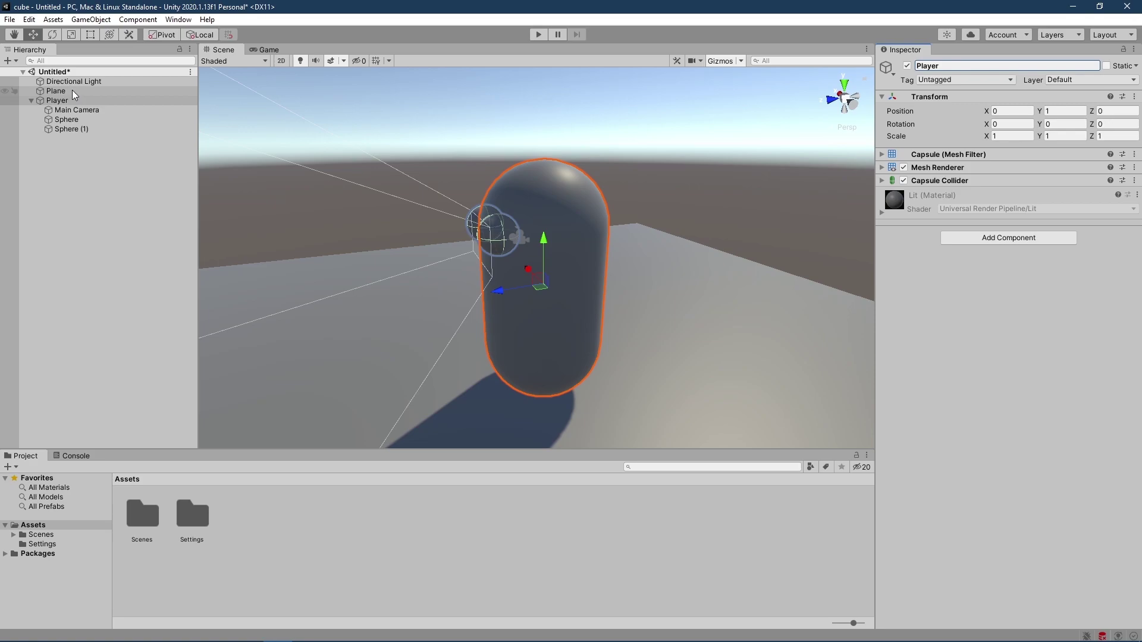
# - Rename the Plane object to Ground
pyautogui.click(72, 91)
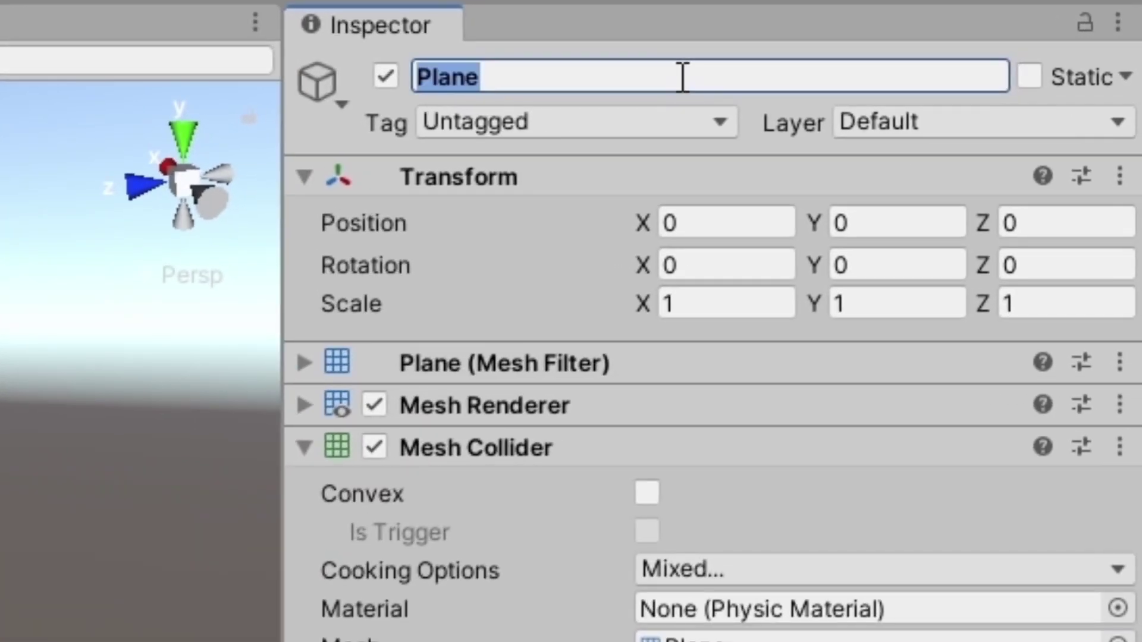
pyautogui.write('Ground')
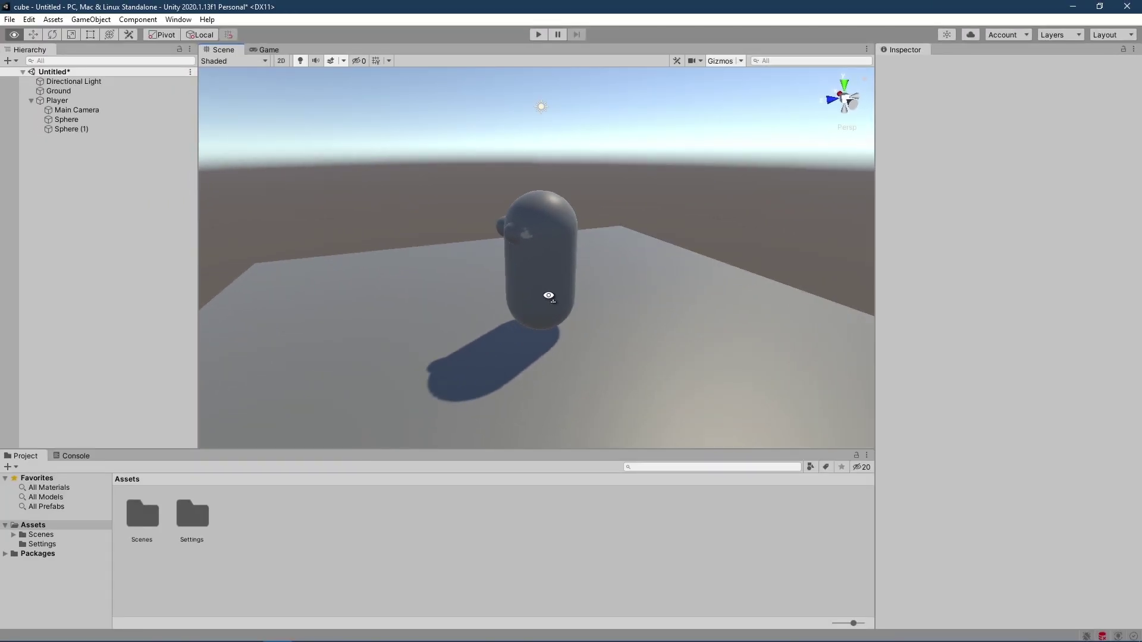
pyautogui.moveTo(548, 298)
pyautogui.keyDown('alt'); pyautogui.mouseDown()
pyautogui.moveTo(548, 283)
pyautogui.moveTo(673, 293)
pyautogui.moveTo(482, 222)
pyautogui.moveTo(541, 302)
pyautogui.mouseUp(); pyautogui.keyUp('alt')
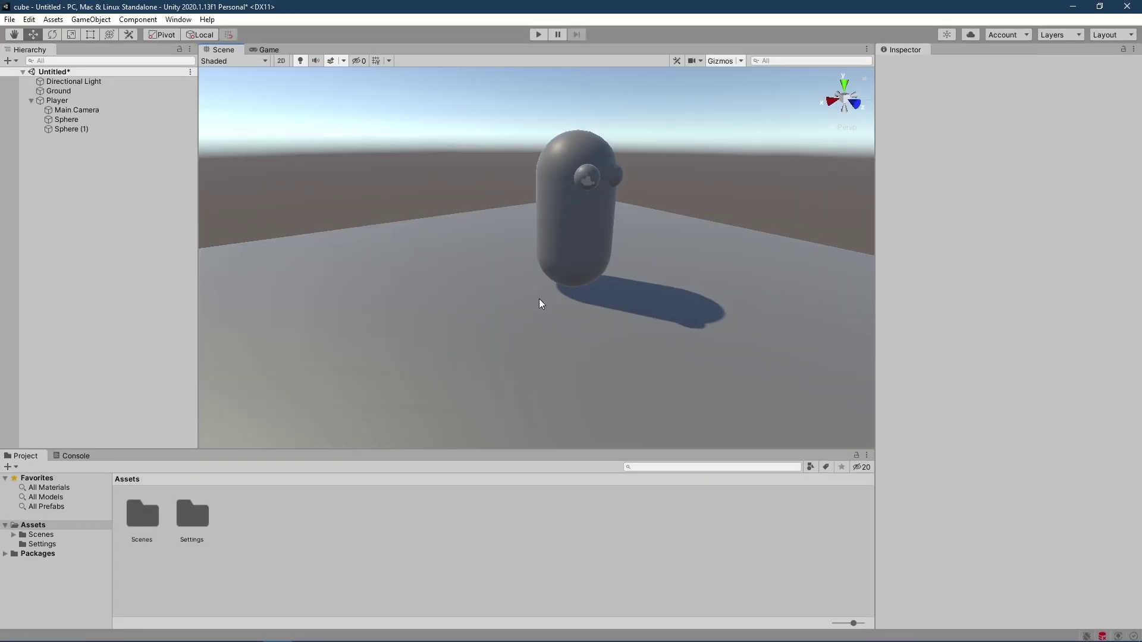
# - Create a new material asset named Player
pyautogui.rightClick(326, 518)
pyautogui.moveTo(370, 195)
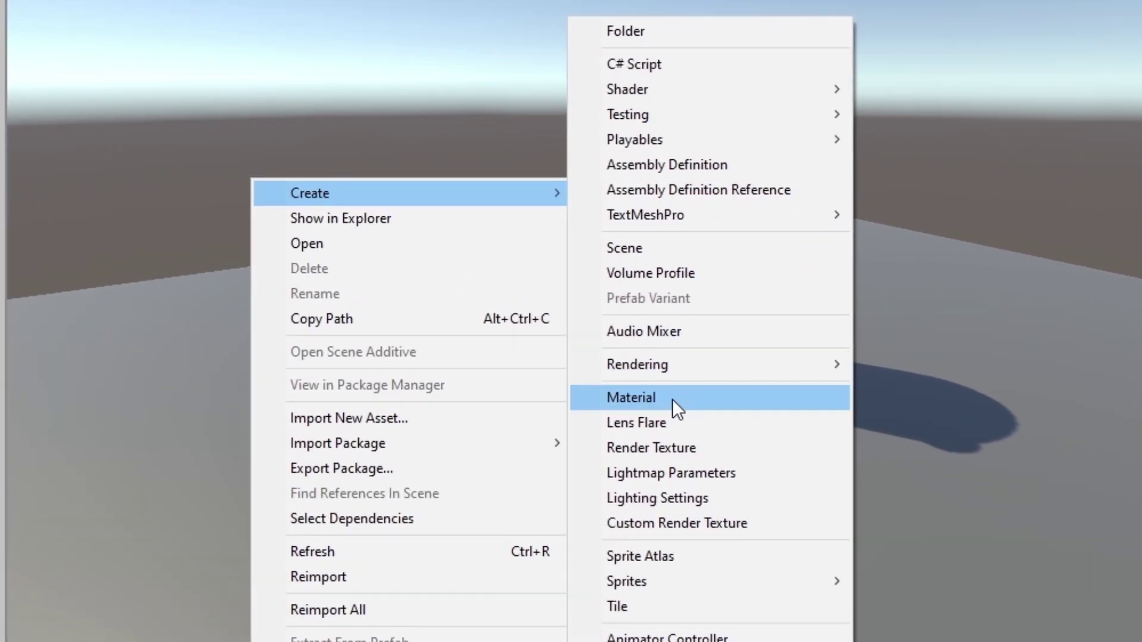
pyautogui.click(673, 398)
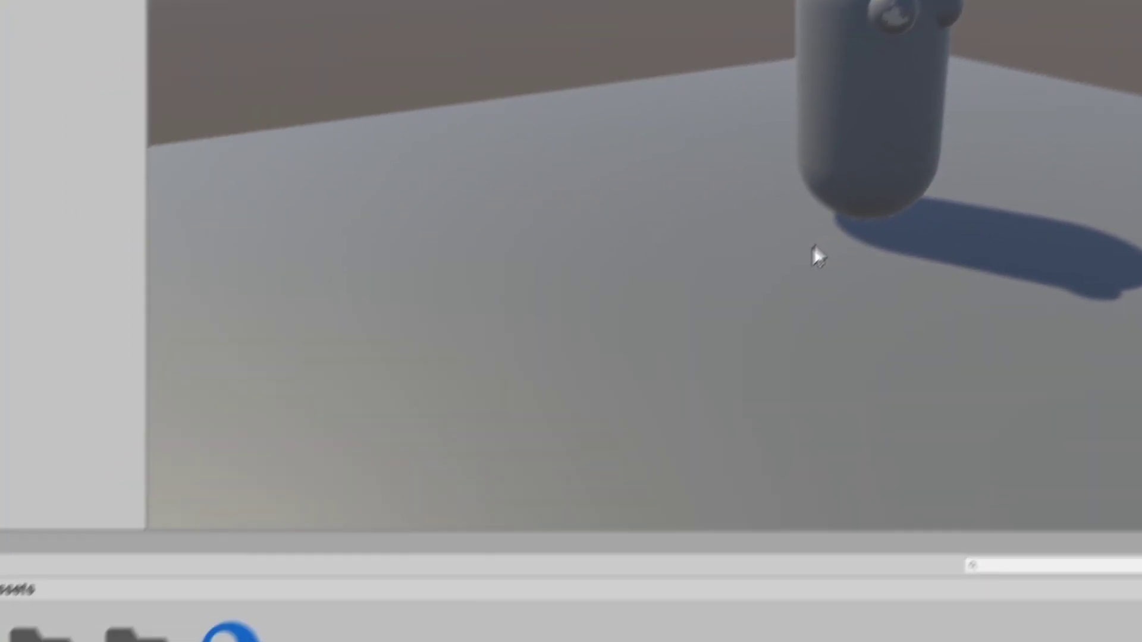
pyautogui.write('Player')
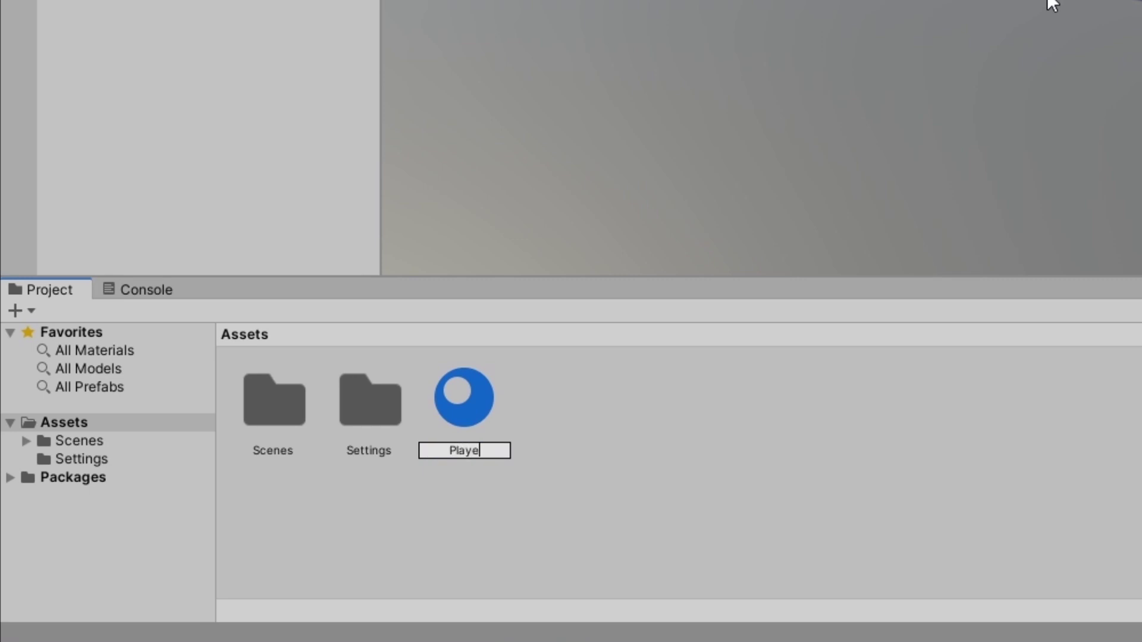
pyautogui.press('Return')
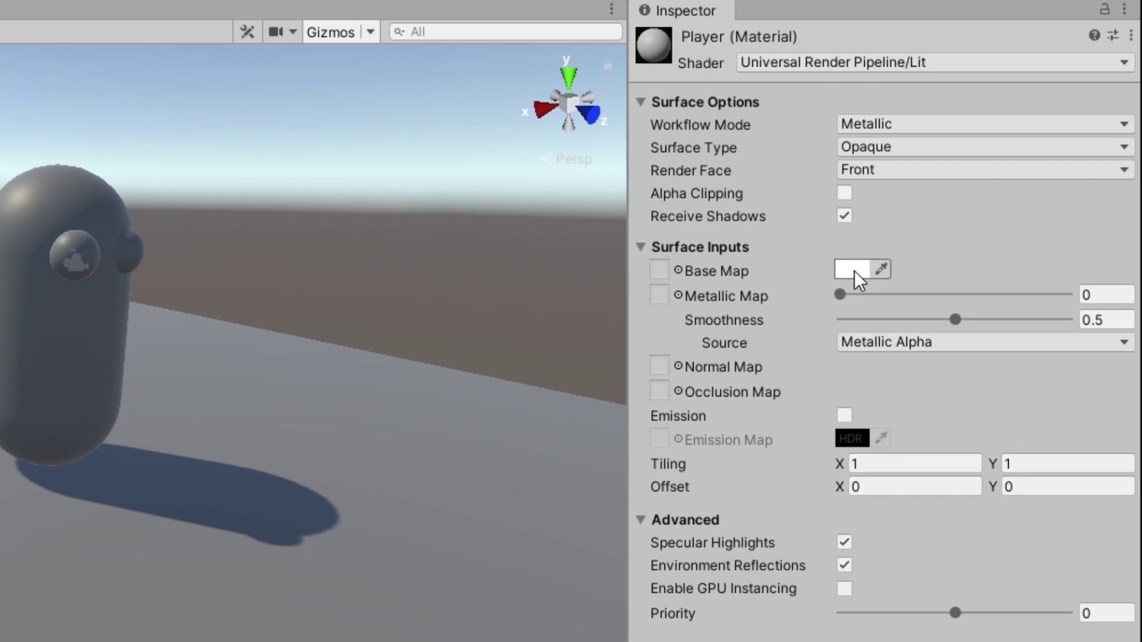
# - Make the Player material's base colour purple and apply it to the capsule and eye sphere
pyautogui.click(854, 270)
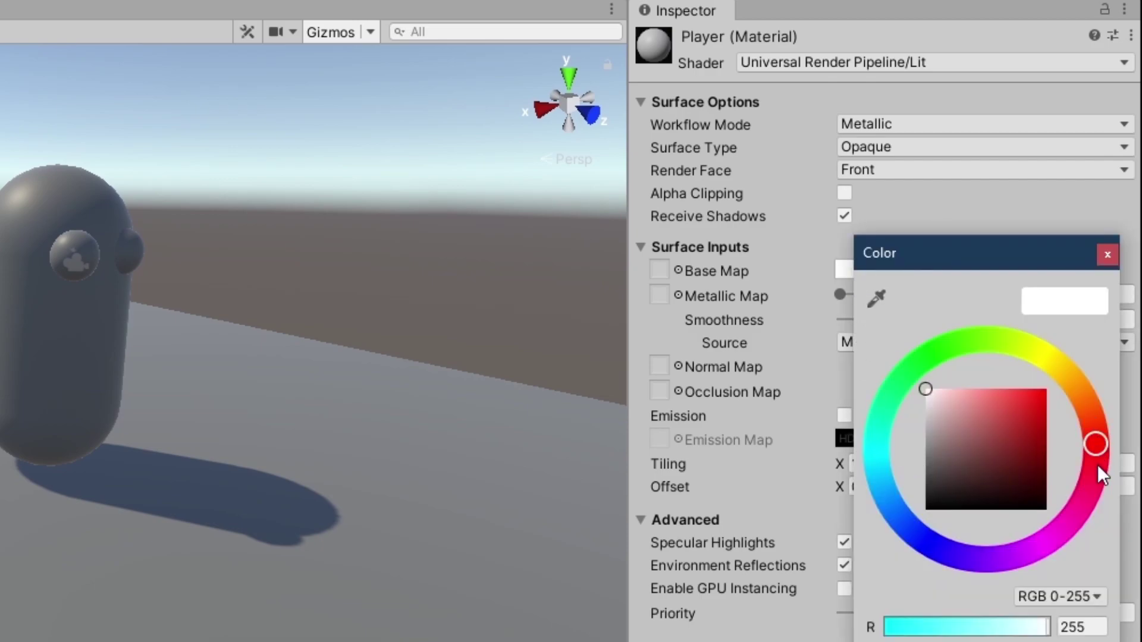
pyautogui.moveTo(1097, 465)
pyautogui.mouseDown()
pyautogui.moveTo(1054, 600)
pyautogui.moveTo(1065, 545)
pyautogui.mouseUp()
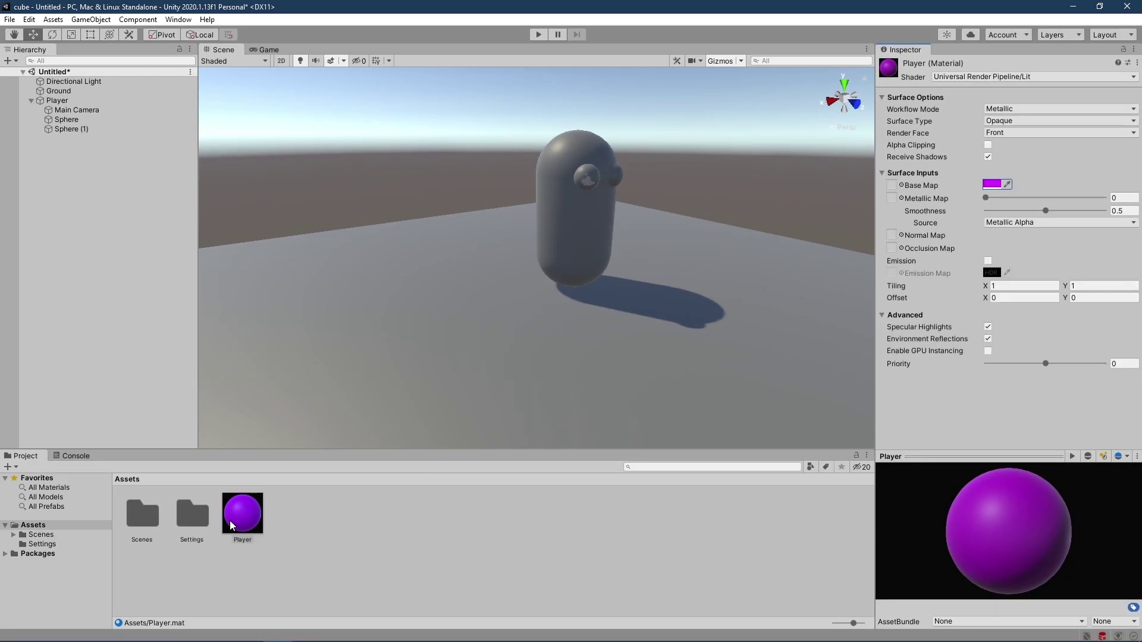
pyautogui.moveTo(244, 518); pyautogui.dragTo(418, 408)
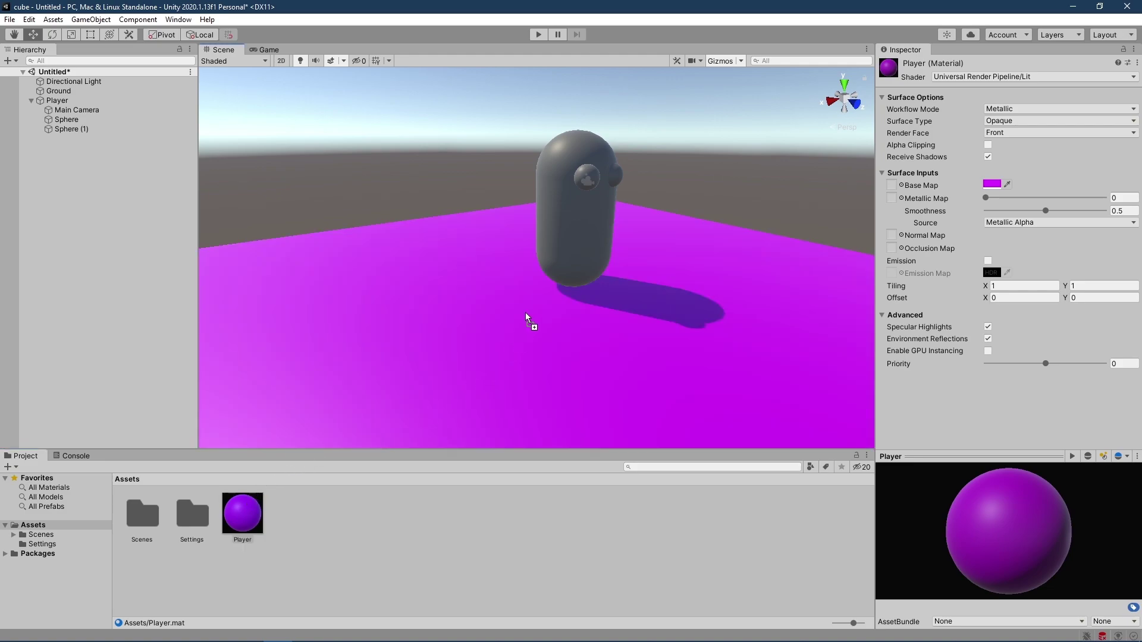
pyautogui.moveTo(526, 312); pyautogui.dragTo(563, 240)
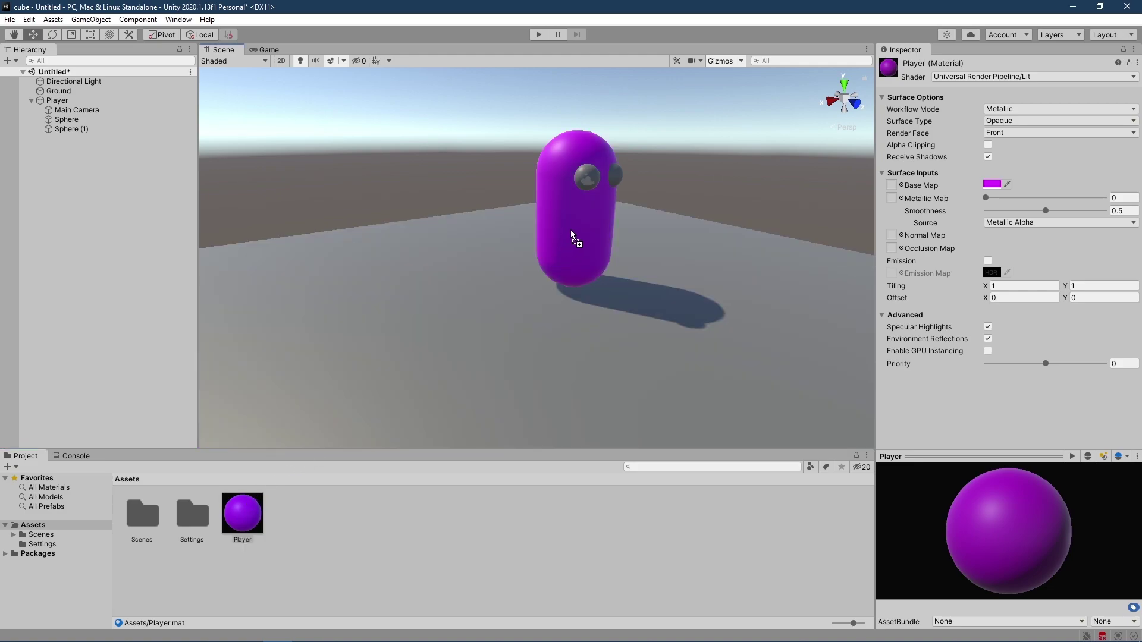
pyautogui.moveTo(225, 533); pyautogui.dragTo(380, 218)
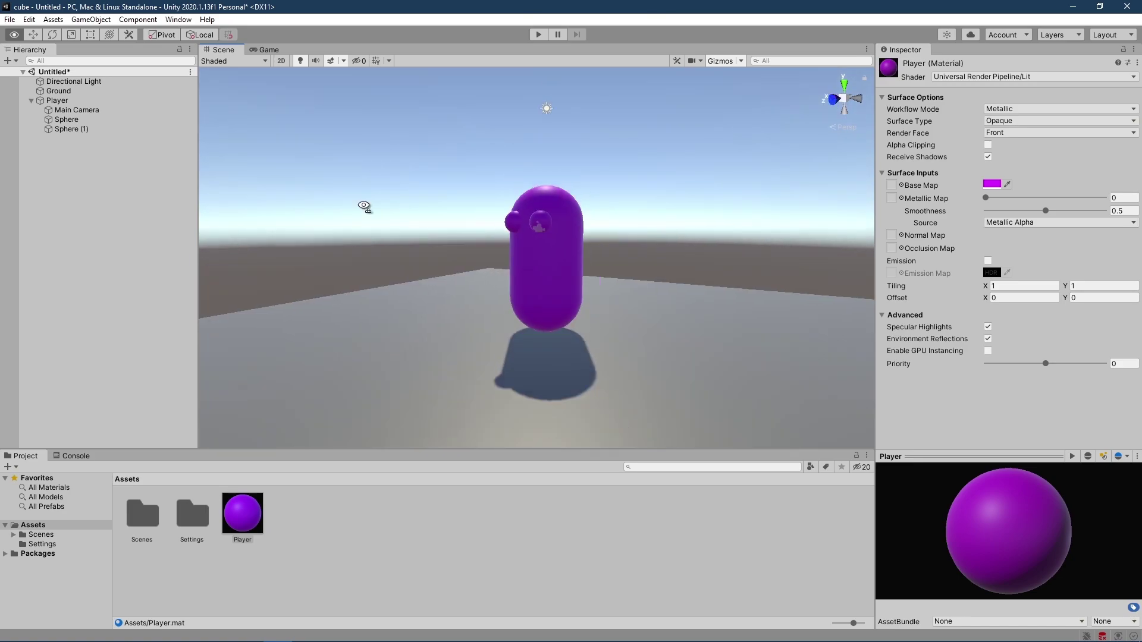
# - Add a Character Controller component to Player by searching 'Char'
pyautogui.click(95, 99)
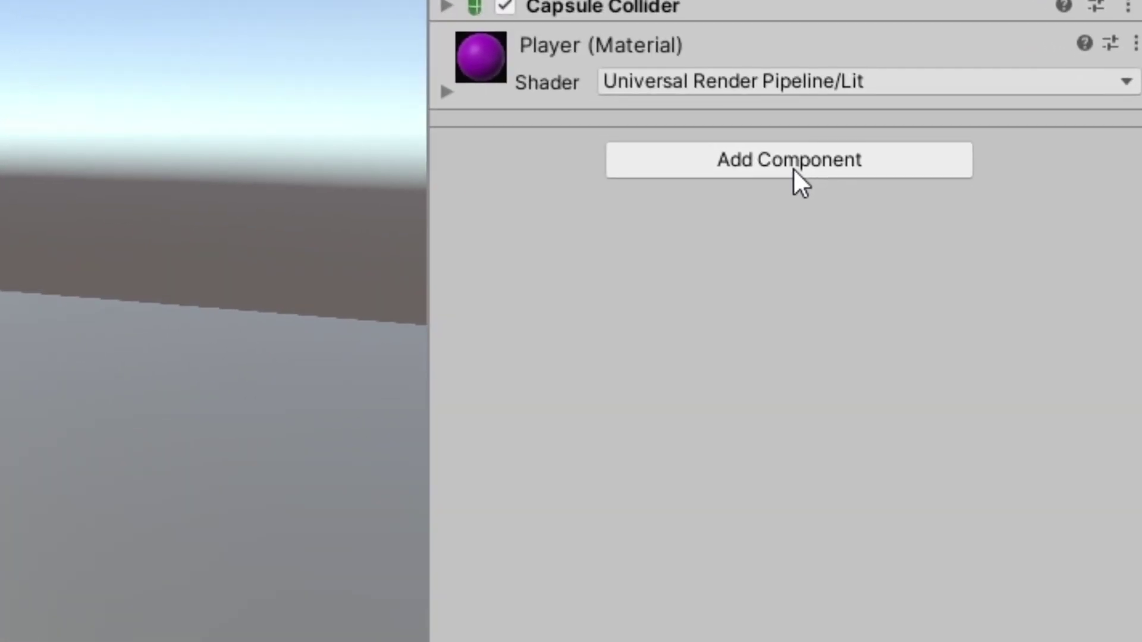
pyautogui.click(793, 167)
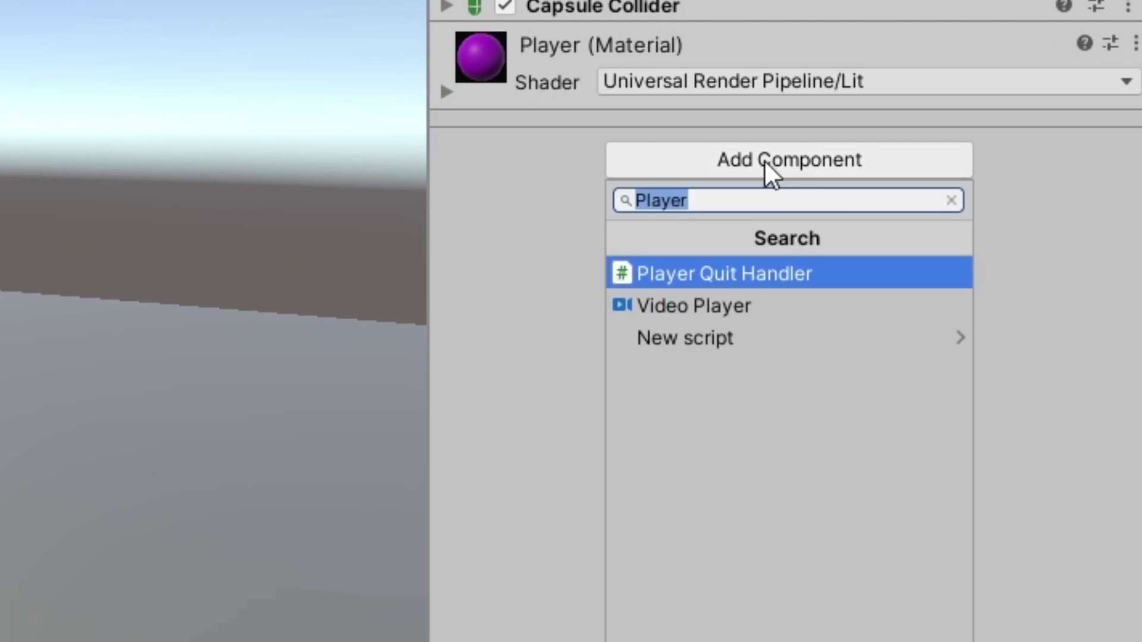
pyautogui.press('BackSpace')
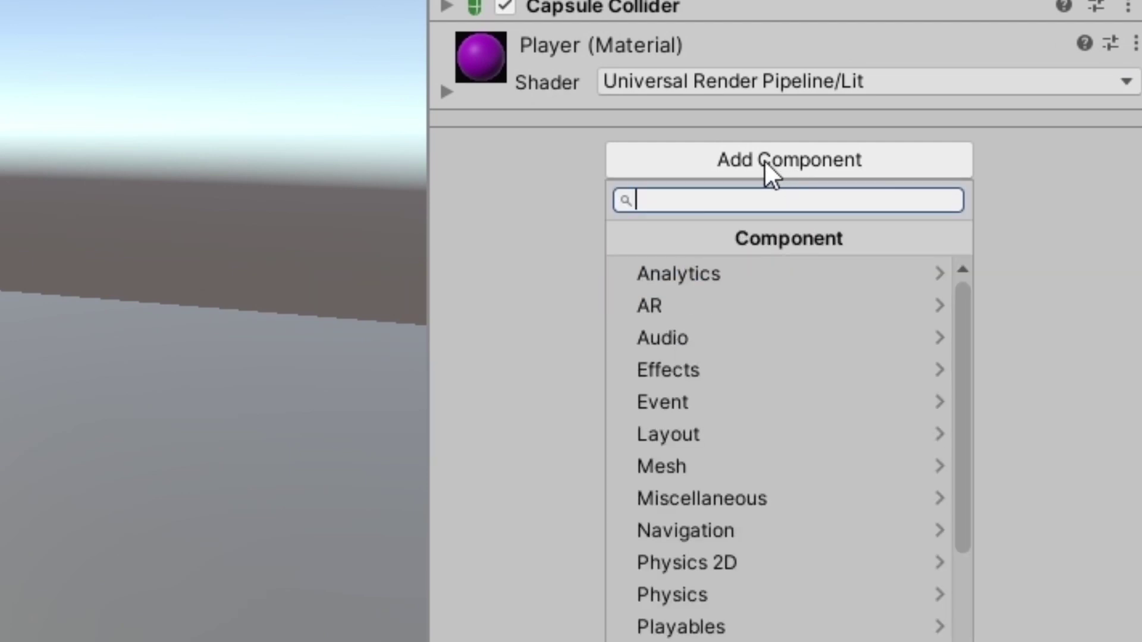
pyautogui.write('Char')
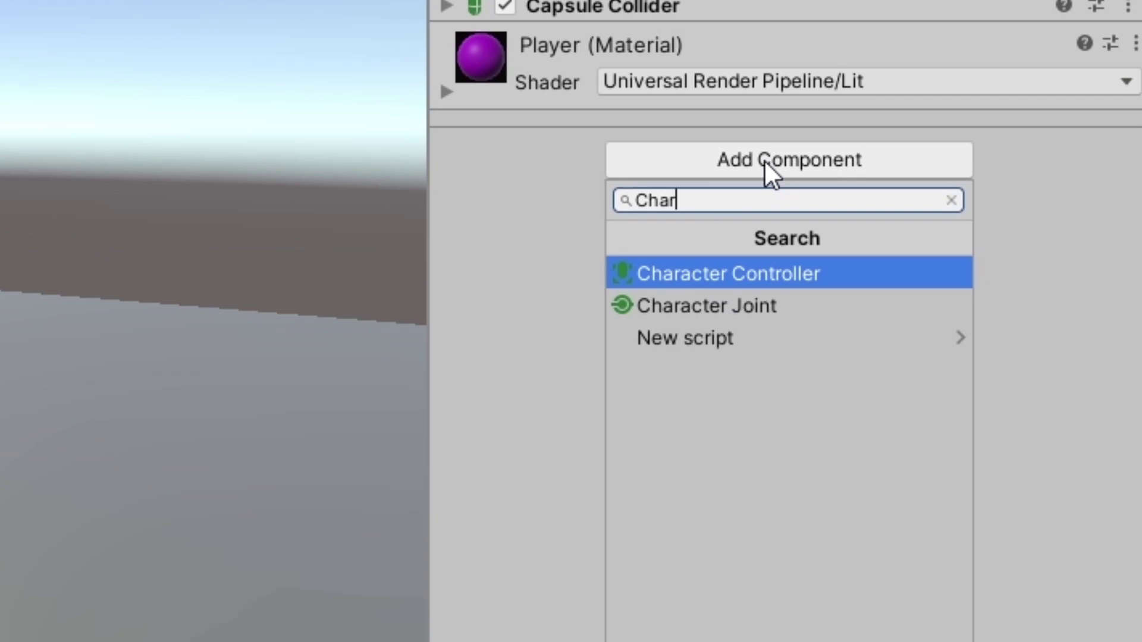
pyautogui.press('Return')
pyautogui.click(446, 41)
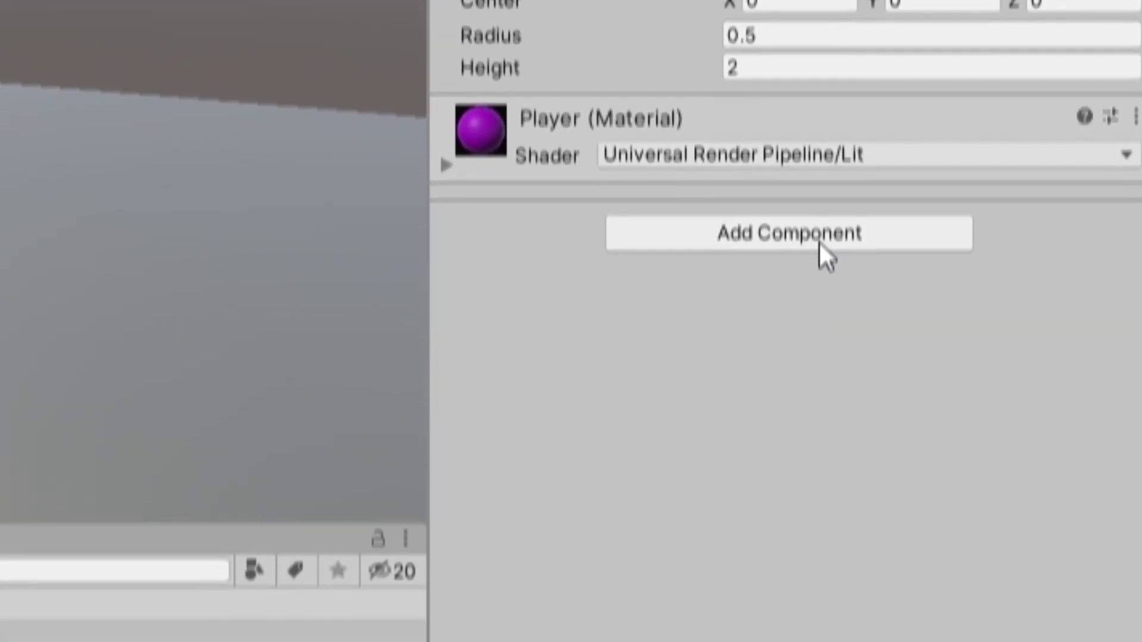
# - Create a new script named CharacterControllerController and add it to Player
pyautogui.click(819, 451)
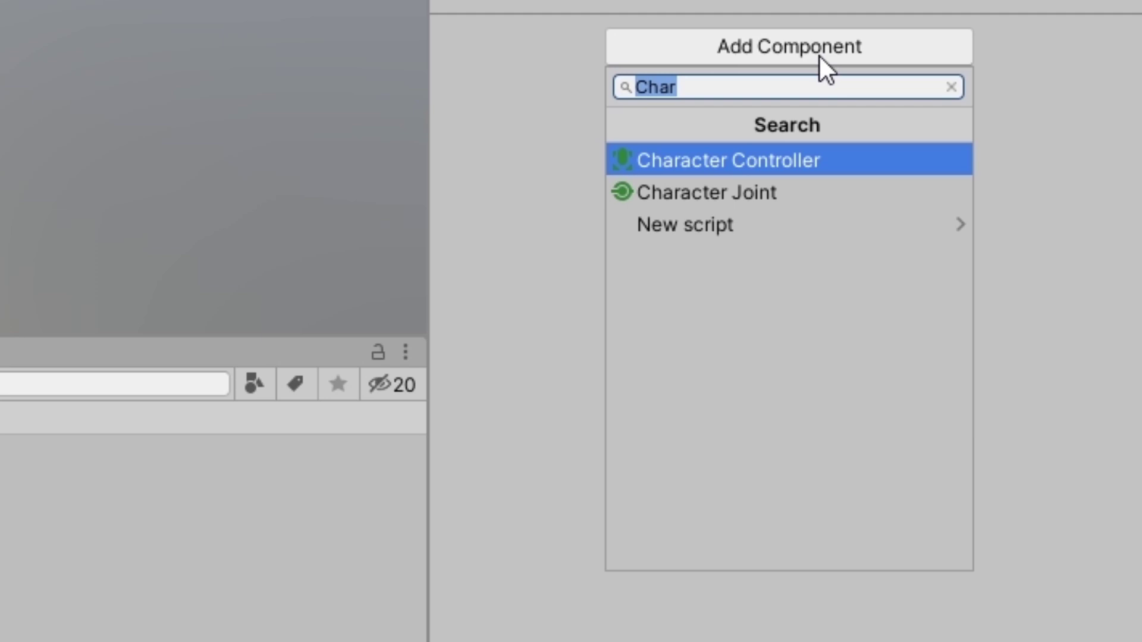
pyautogui.press('BackSpace')
pyautogui.write('Cha')
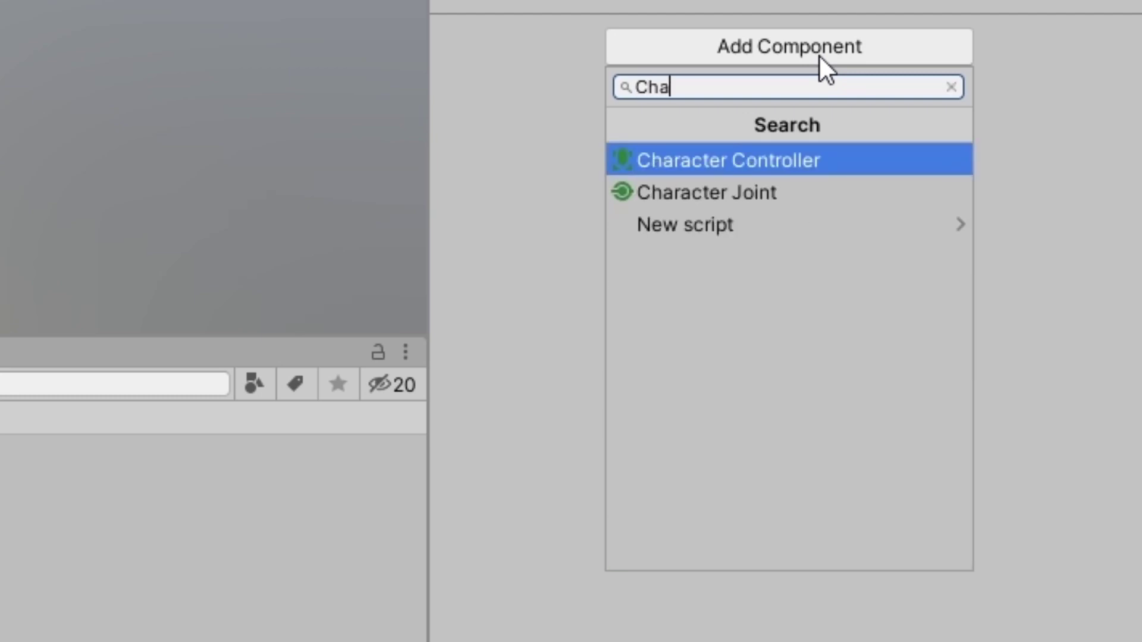
pyautogui.write('racterControl')
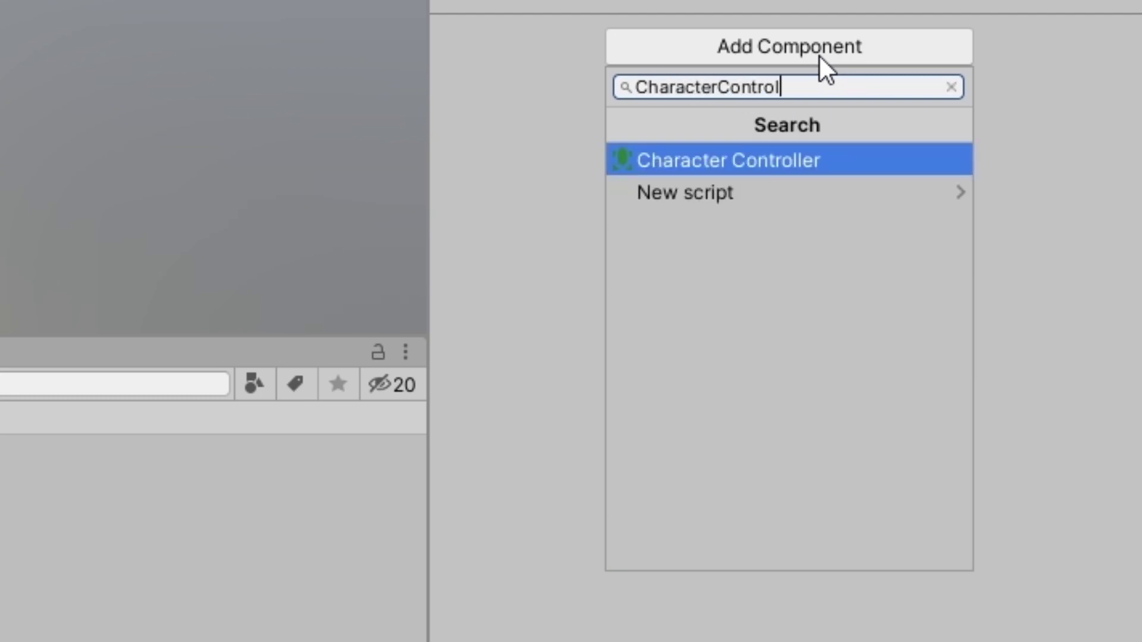
pyautogui.write('lerController')
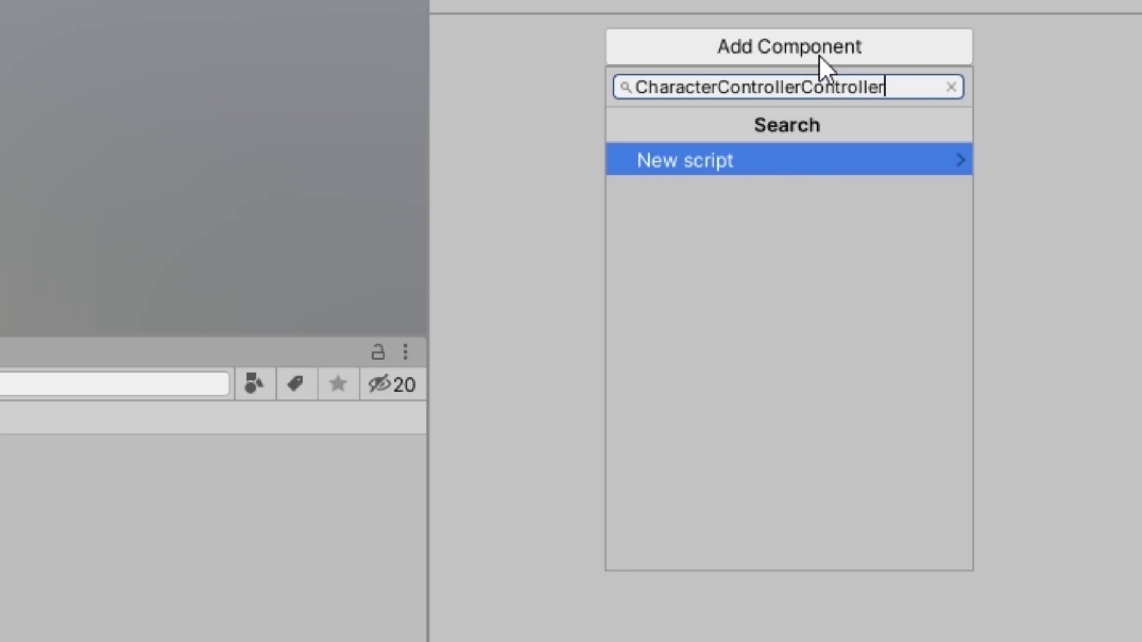
pyautogui.click(745, 158)
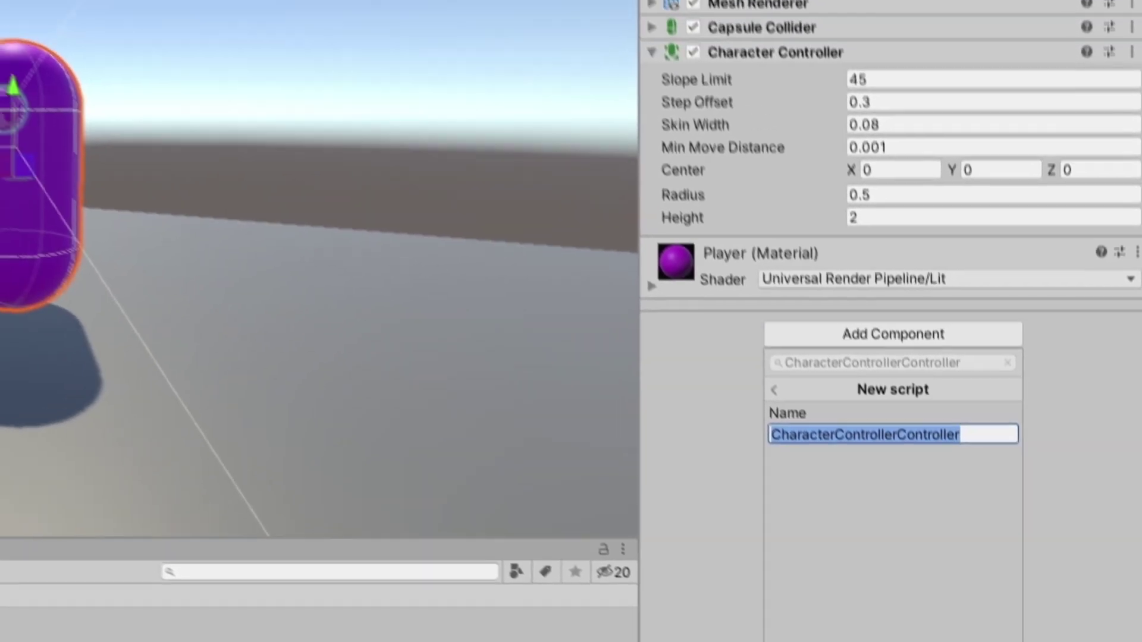
pyautogui.press('Return')
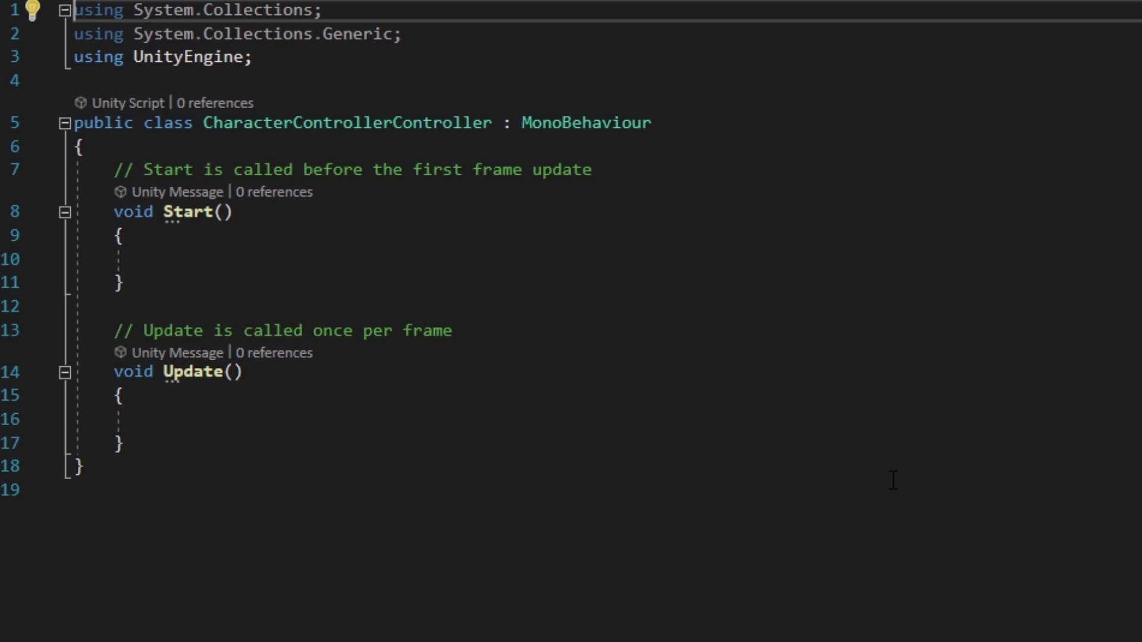
# - Declare 'public Transform camera;' at the top of the class
pyautogui.click(137, 152)
pyautogui.press('Return')
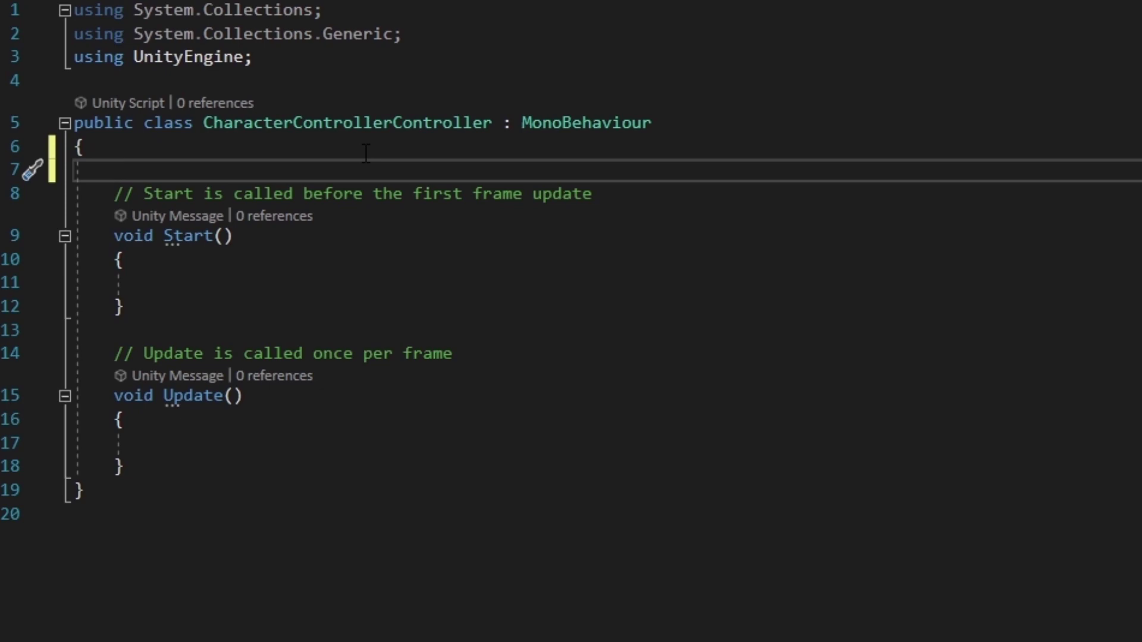
pyautogui.write('public Tras')
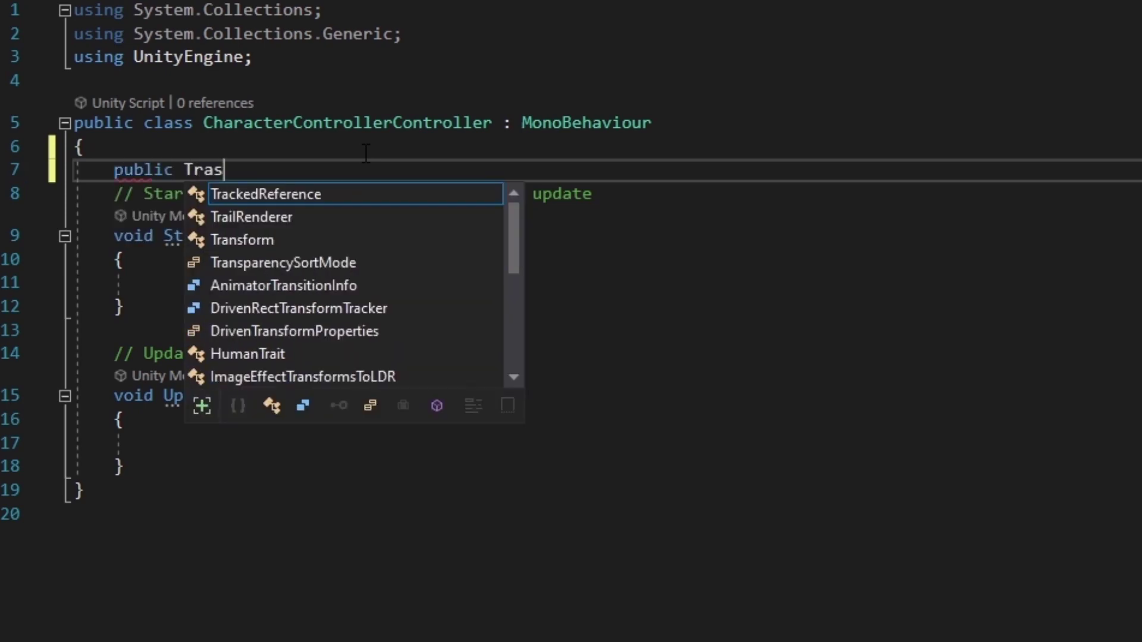
pyautogui.press('BackSpace')
pyautogui.write('nsform cam')
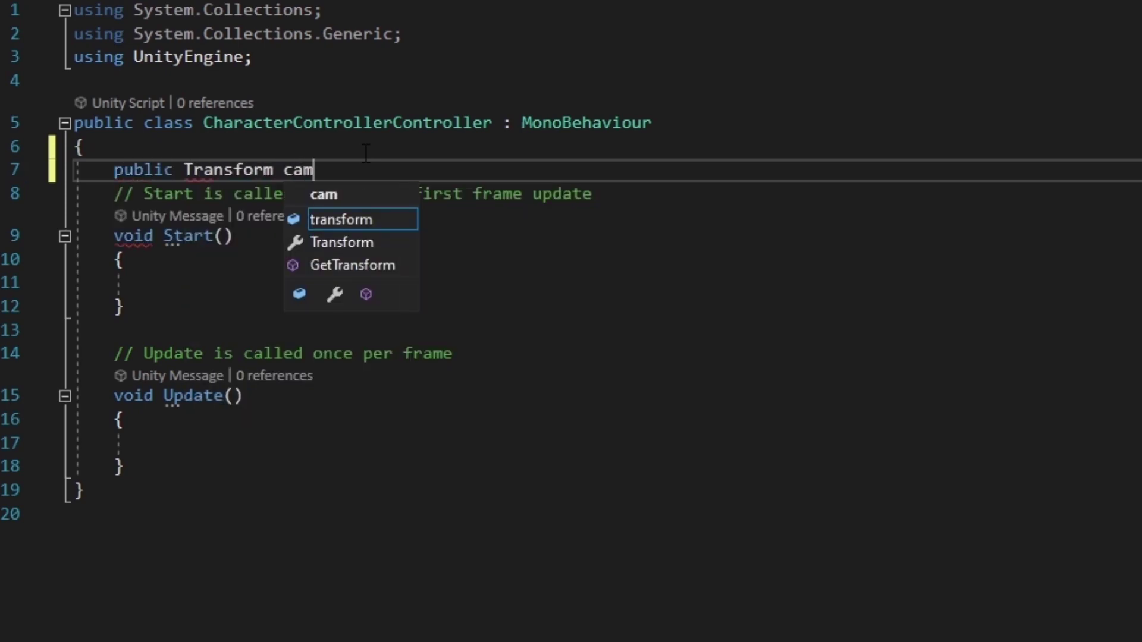
pyautogui.write('era;')
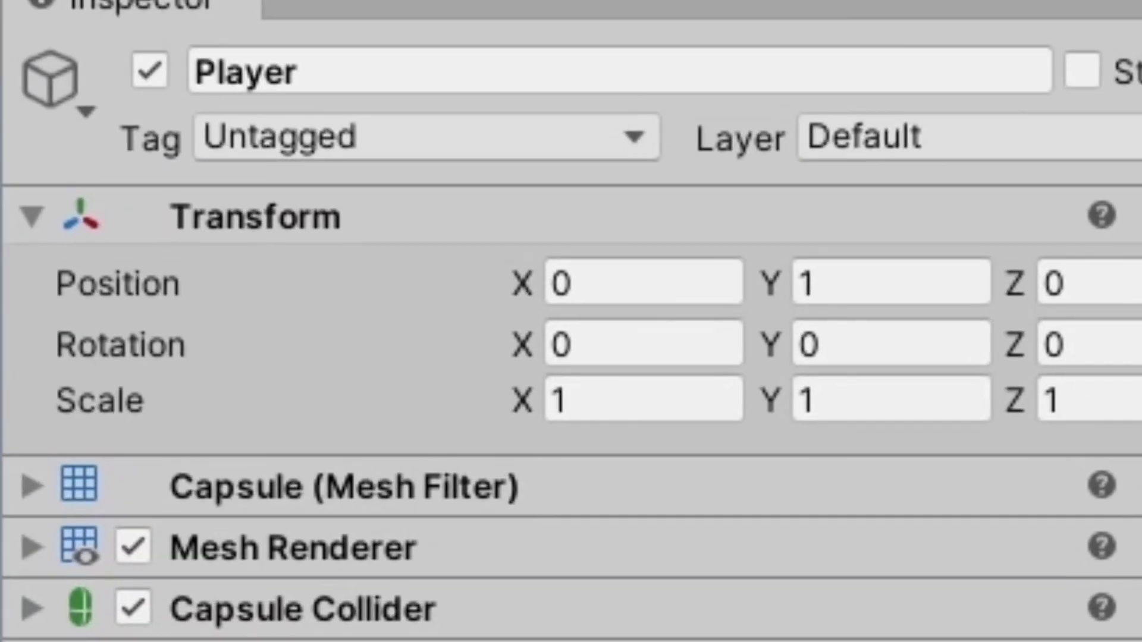
# - Add 'public float cameraRotation;' below the camera field
pyautogui.click(51, 84)
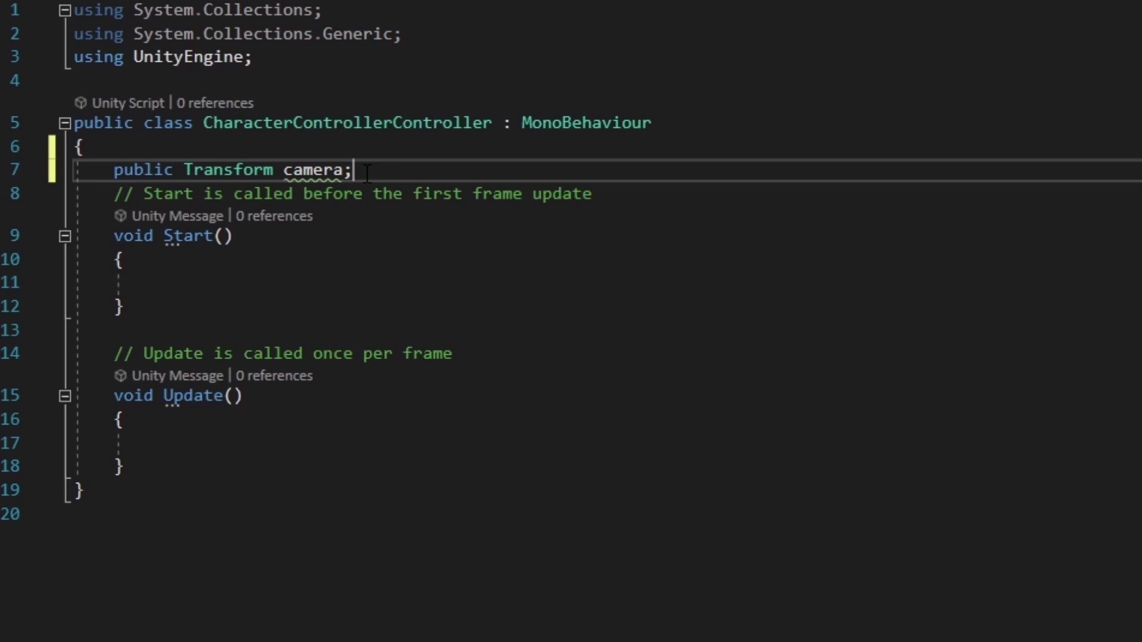
pyautogui.press('Return')
pyautogui.write('pub')
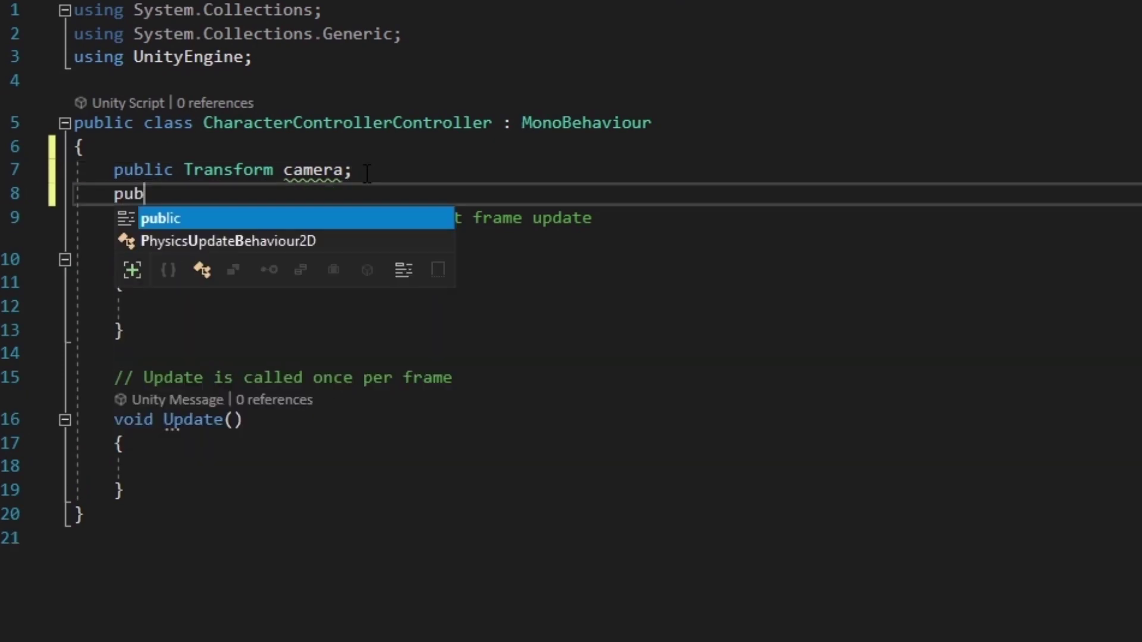
pyautogui.write('lic float ')
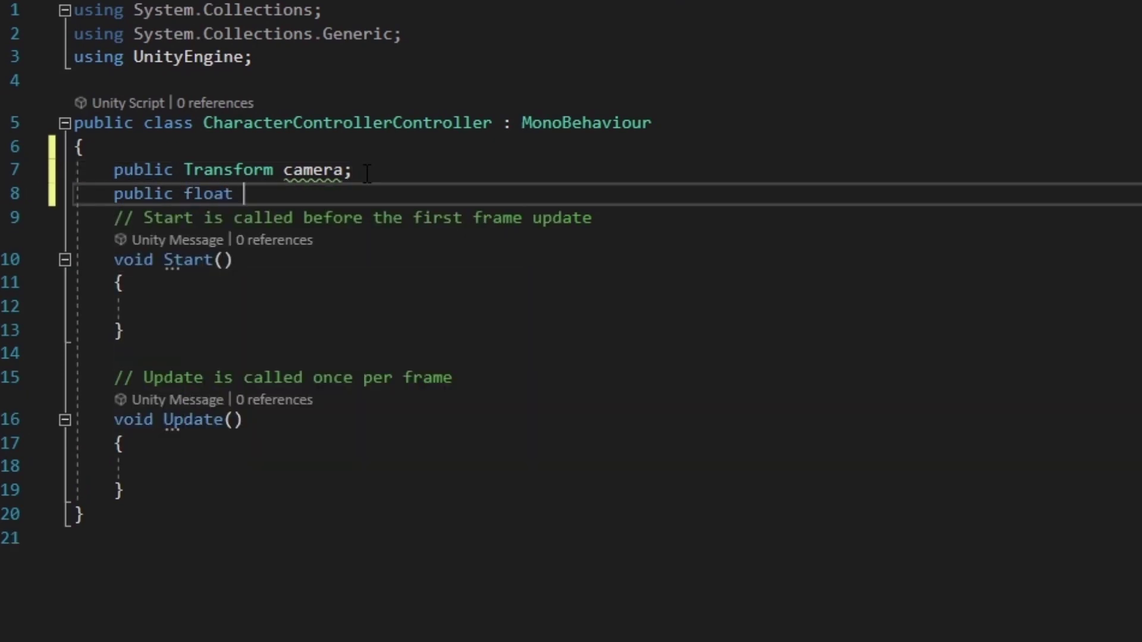
pyautogui.write('cameraR')
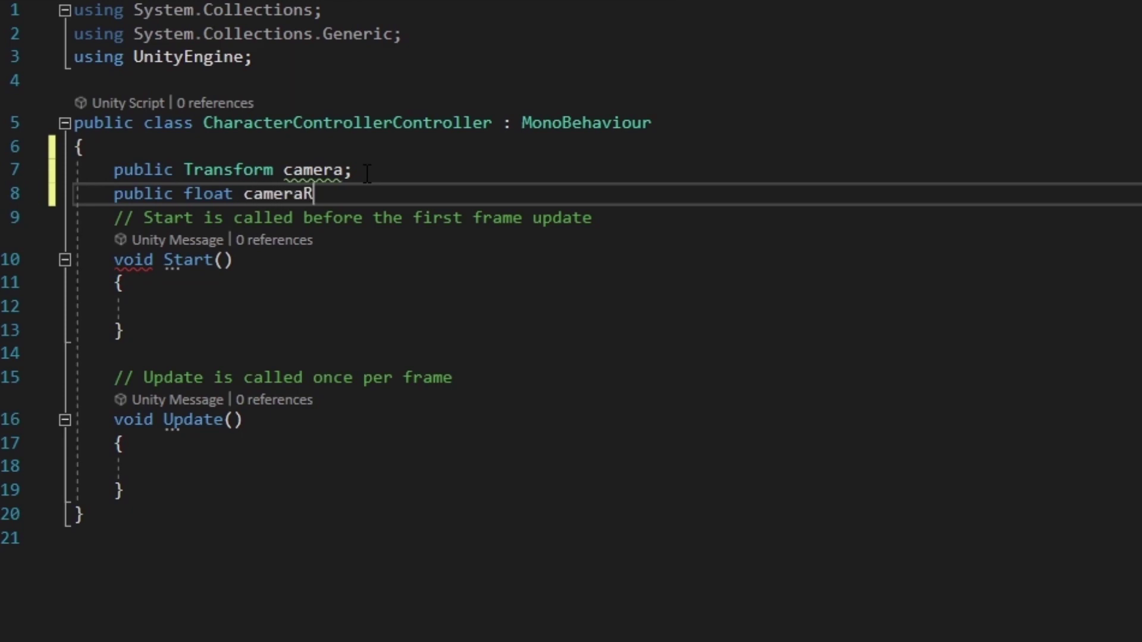
pyautogui.write('otation;')
pyautogui.press('Return')
pyautogui.click(343, 487)
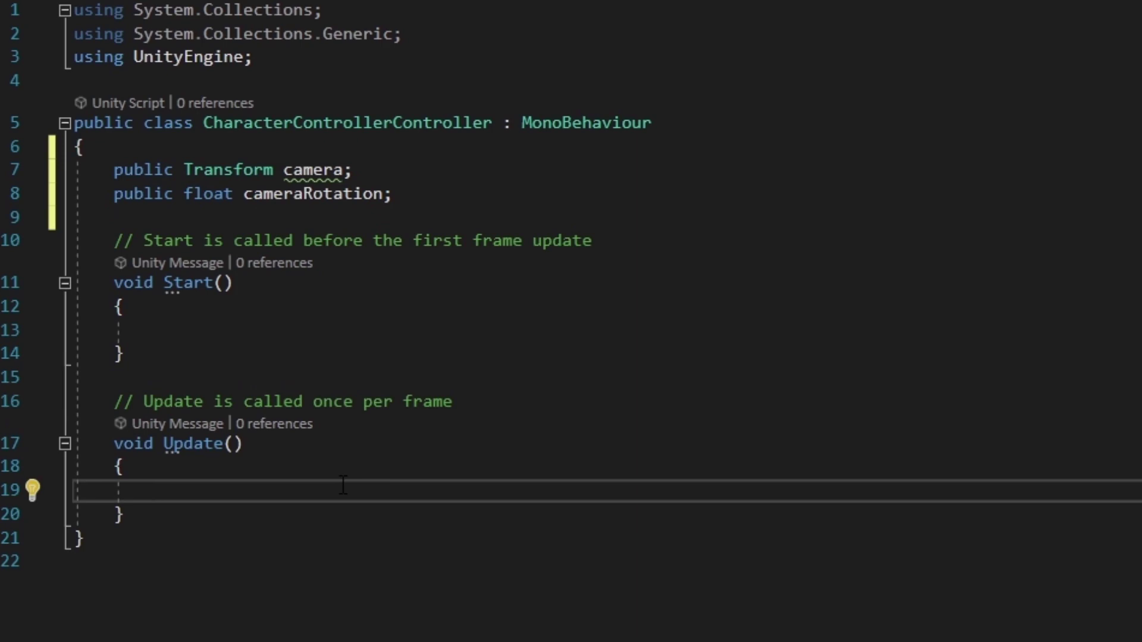
# - In Update, assign mouseX and mouseY from Input.GetAxis("Mouse X") and Input.GetAxis("Mouse Y")
pyautogui.write('float ')
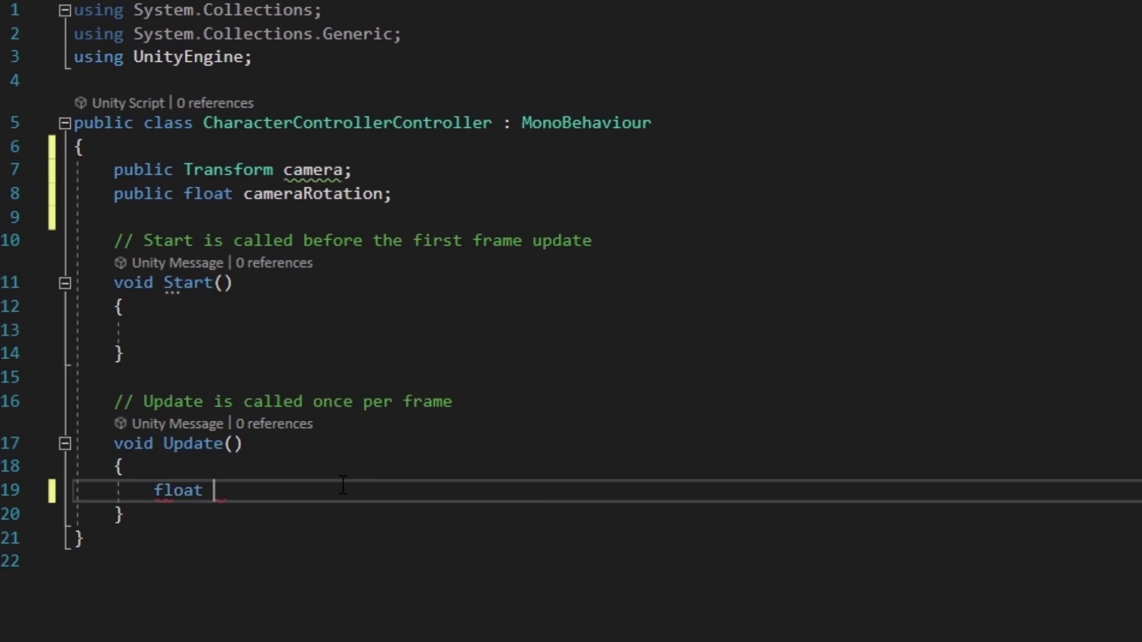
pyautogui.write('mouseX')
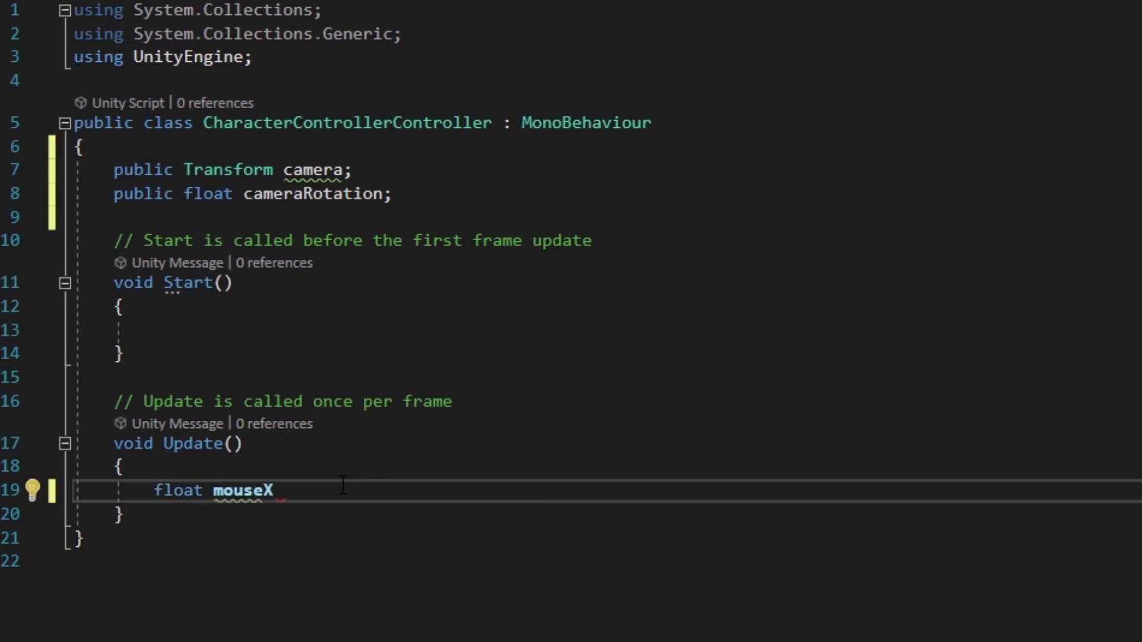
pyautogui.write(' =')
pyautogui.write('Input.GetAxis("')
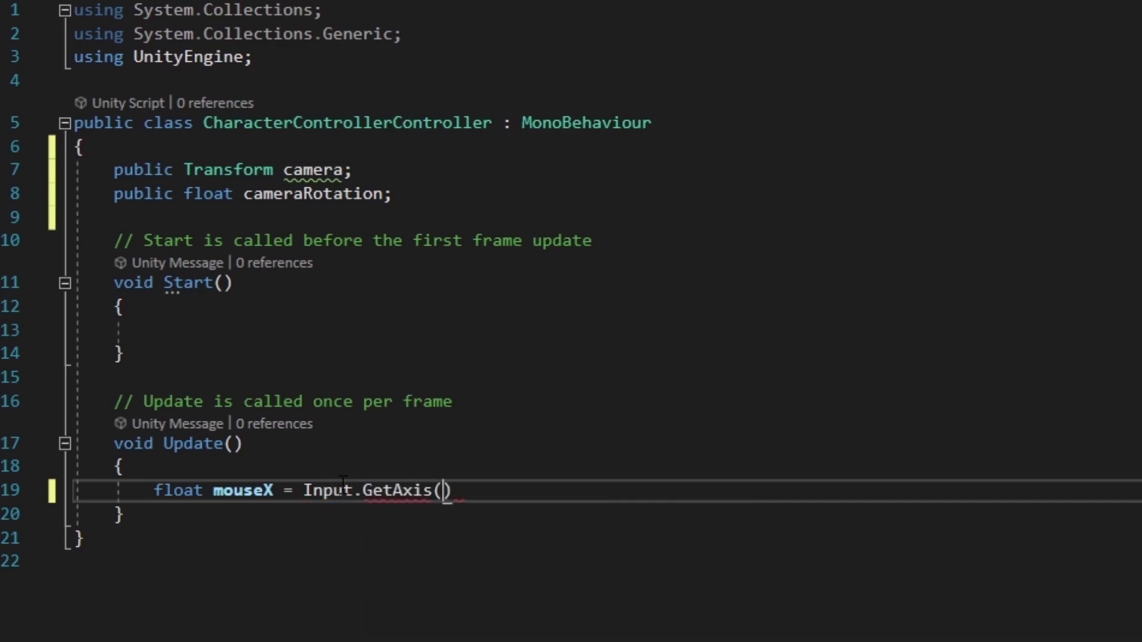
pyautogui.write('Mouse X"')
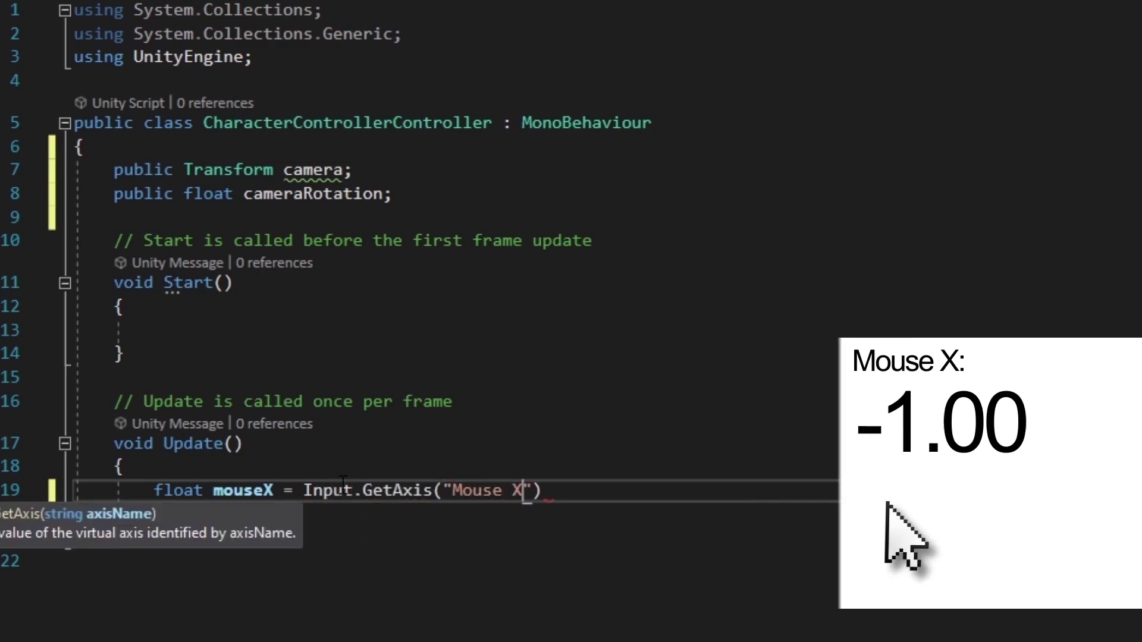
pyautogui.write(');')
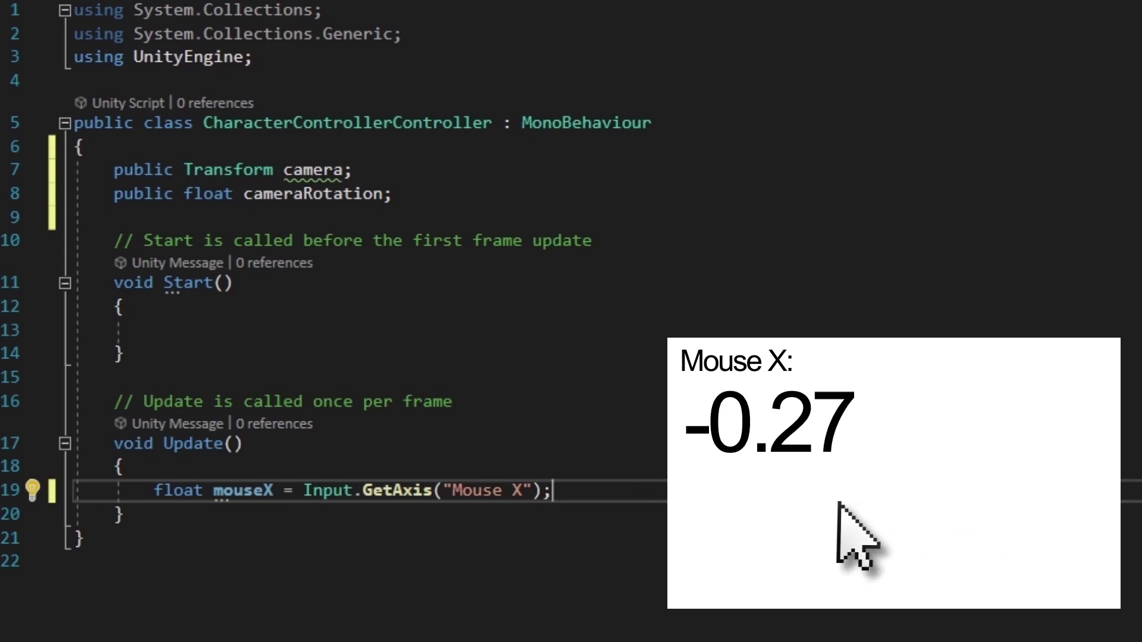
pyautogui.press('Return')
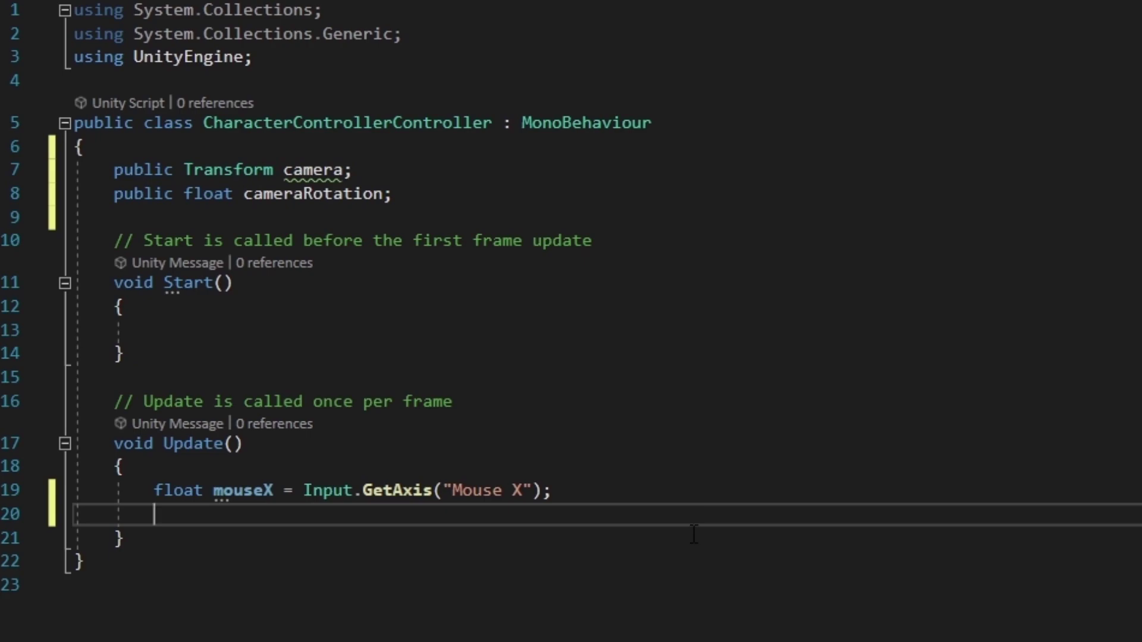
pyautogui.write('float mouseY')
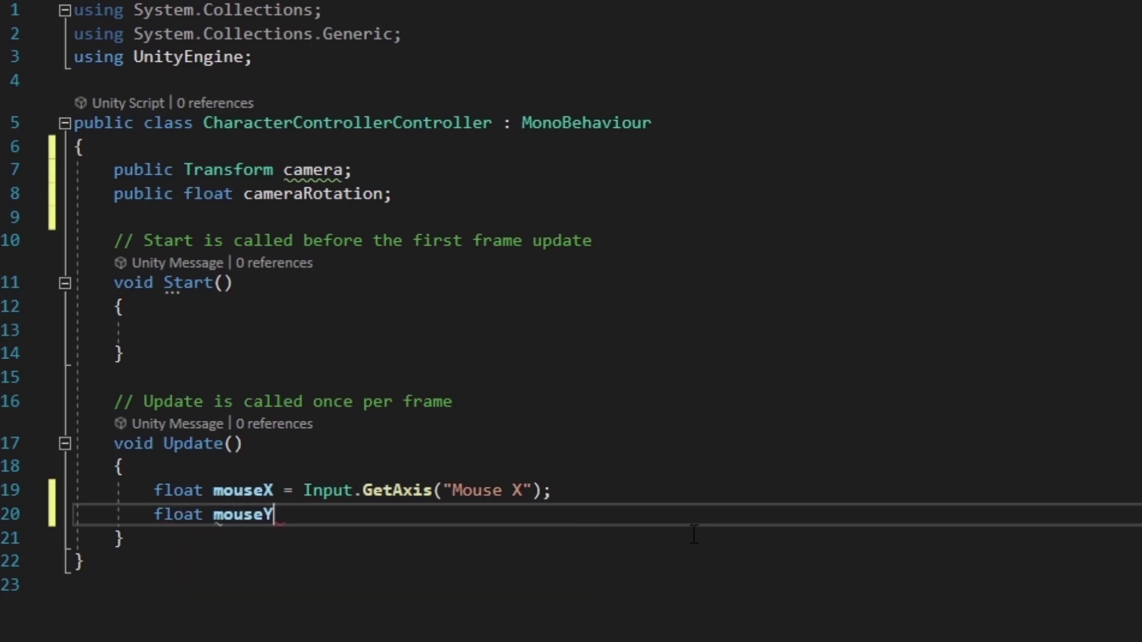
pyautogui.write(' = Input.Ge')
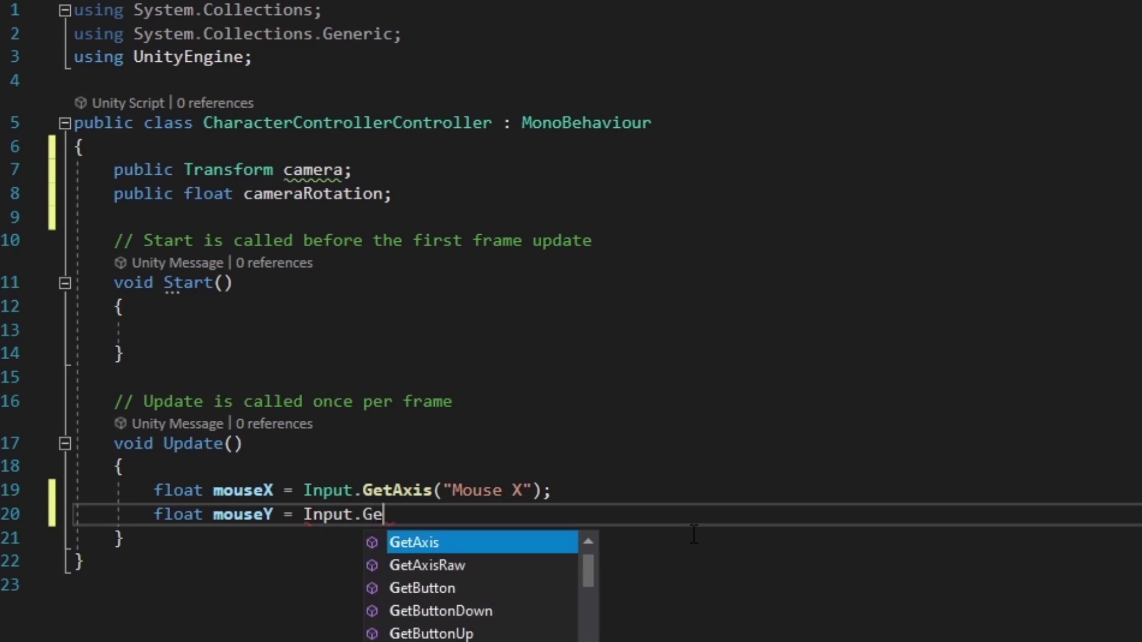
pyautogui.write('tAxis("Mou')
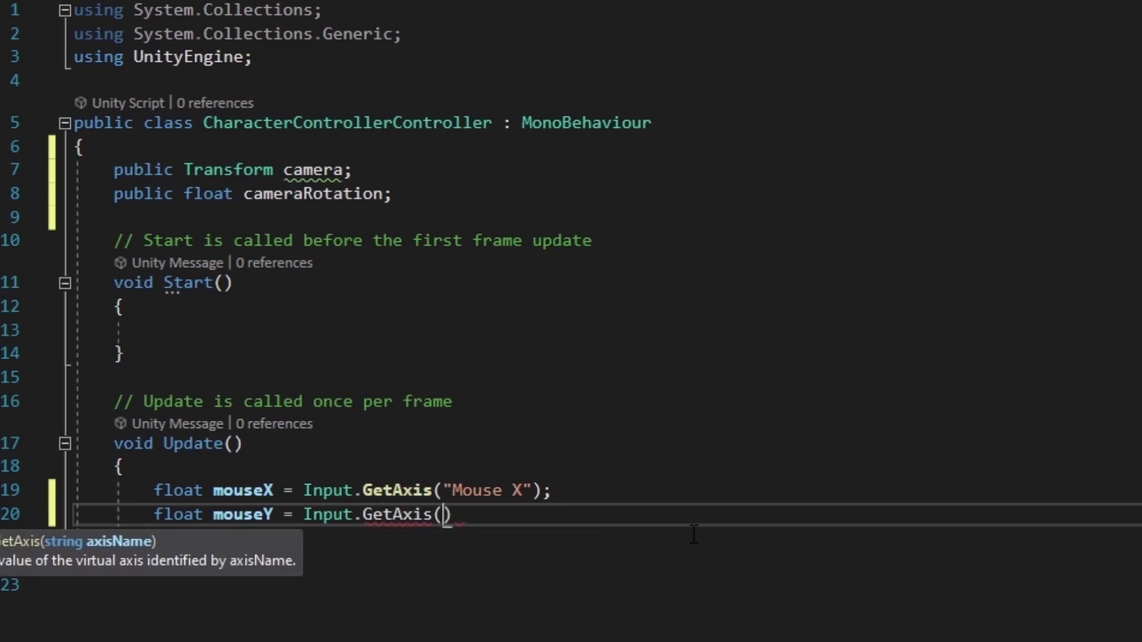
pyautogui.write('se Y");')
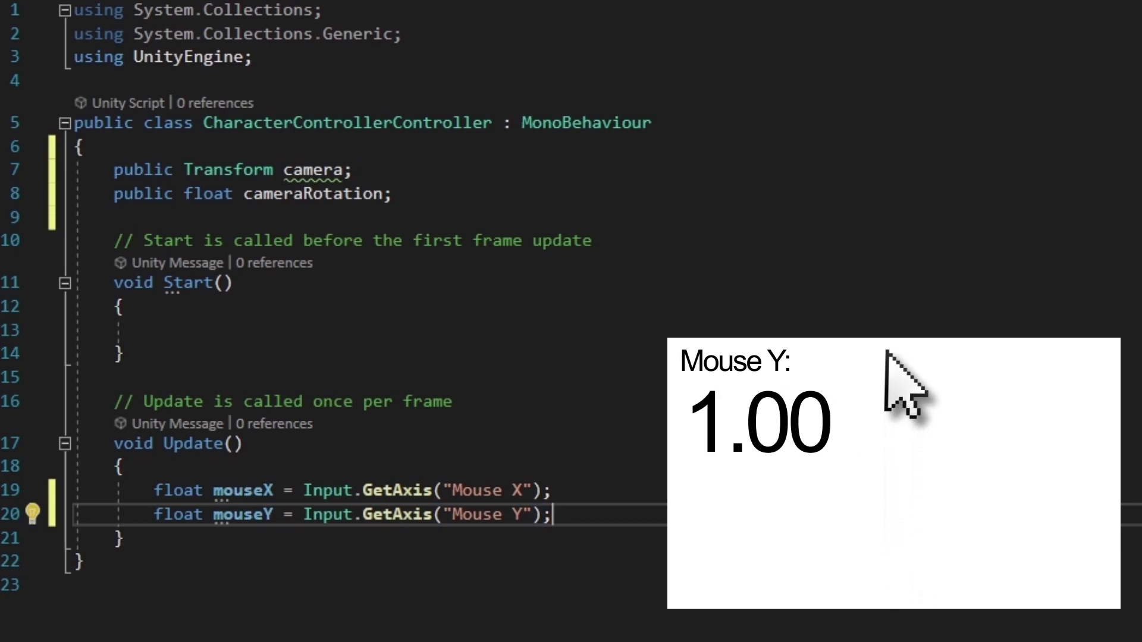
# - Add 'cameraRotation -= mouseY;' on a new line below the mouseY line in Update
pyautogui.press('Return')
pyautogui.press('Return')
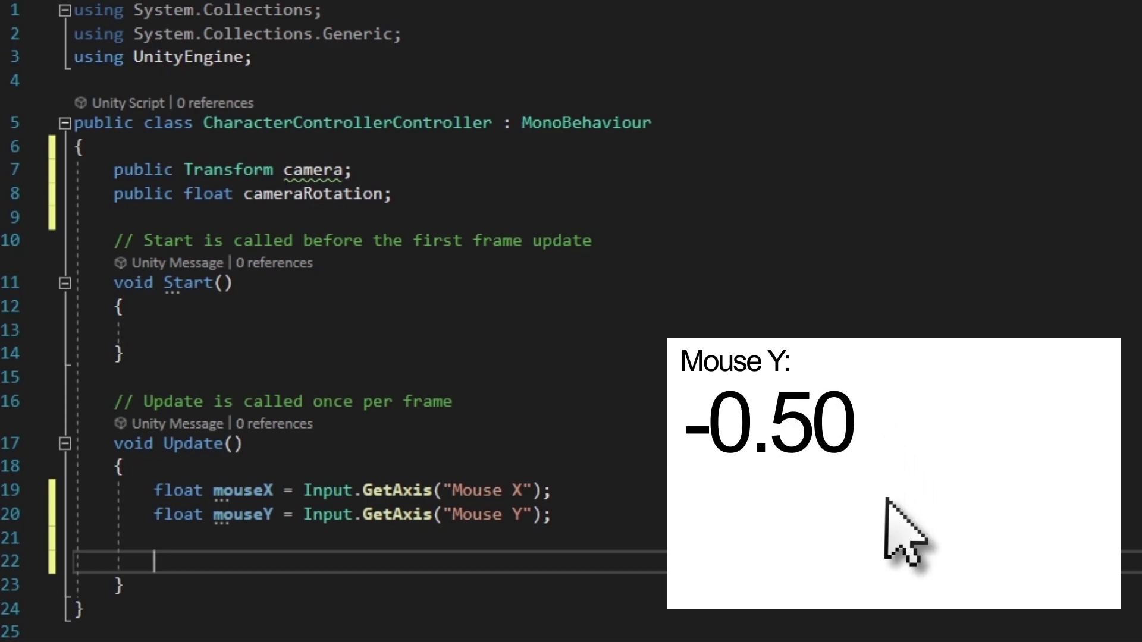
pyautogui.write('cameraRotation ')
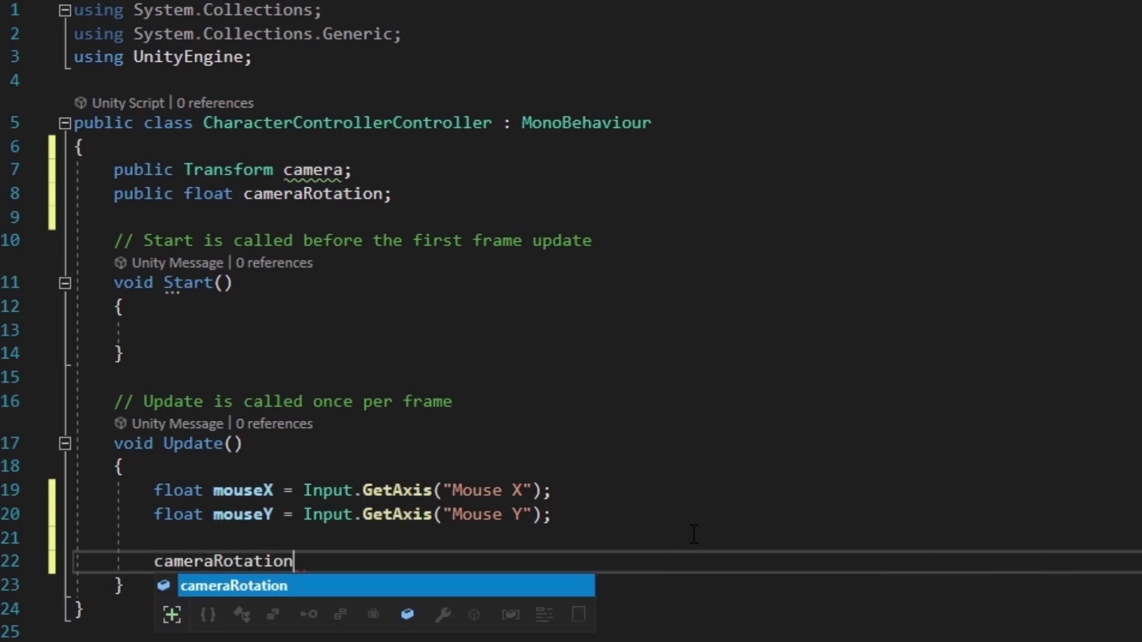
pyautogui.write('-')
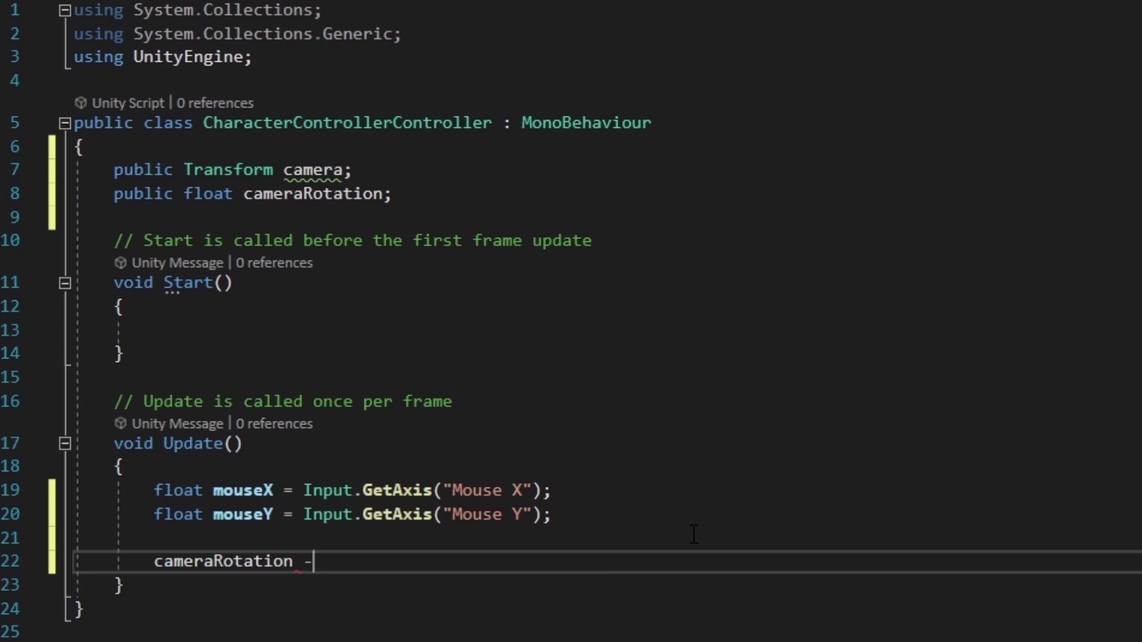
pyautogui.write('= mouseY;')
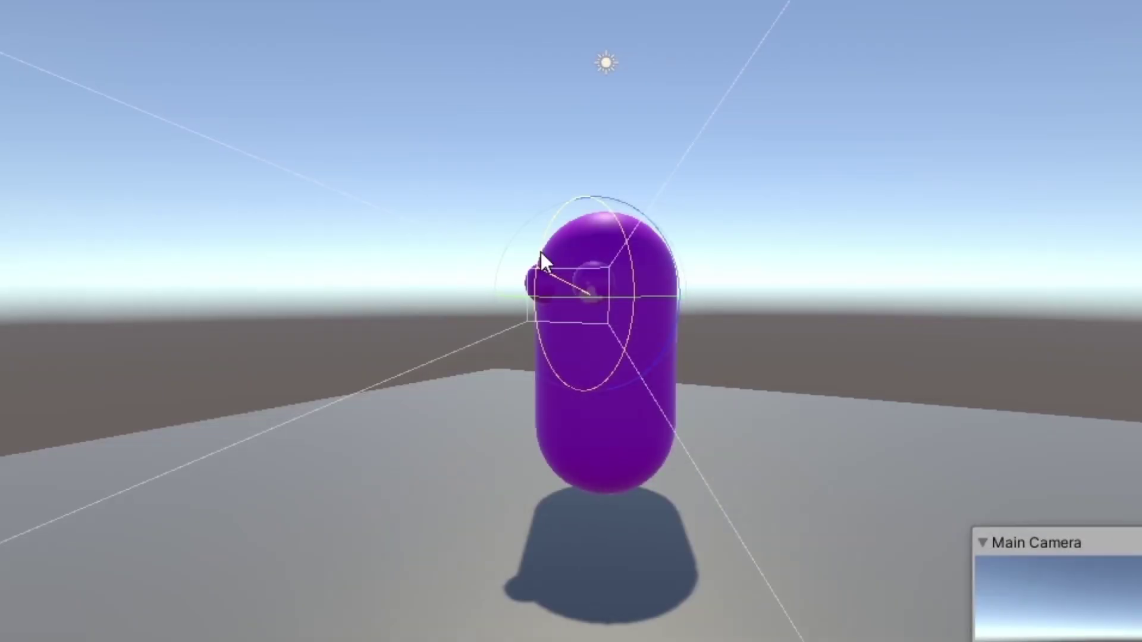
pyautogui.moveTo(540, 250); pyautogui.dragTo(474, 232)
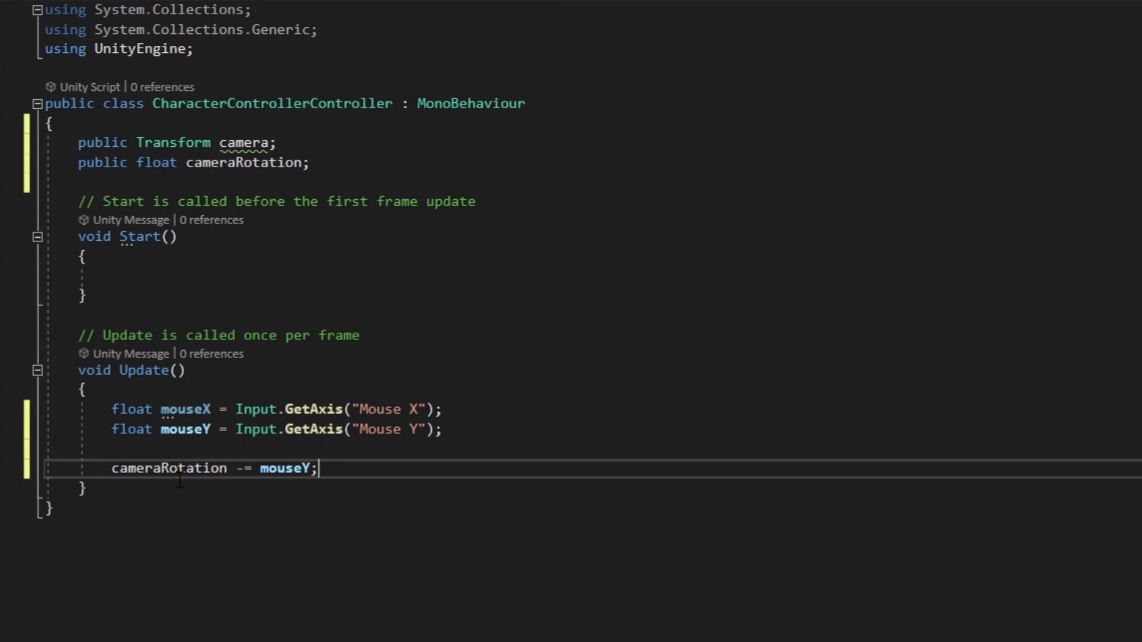
# - Add 'camera.rotation = Quaternion.Euler(cameraRotation, 0, 0);' to Update and save the script
pyautogui.press('Return')
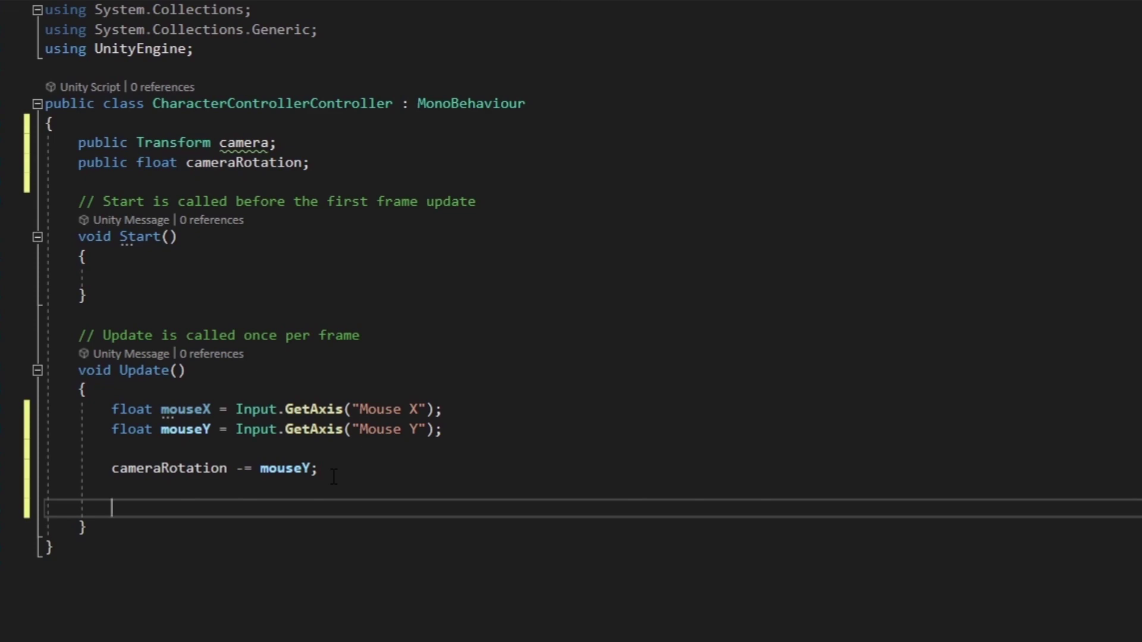
pyautogui.write('camera =')
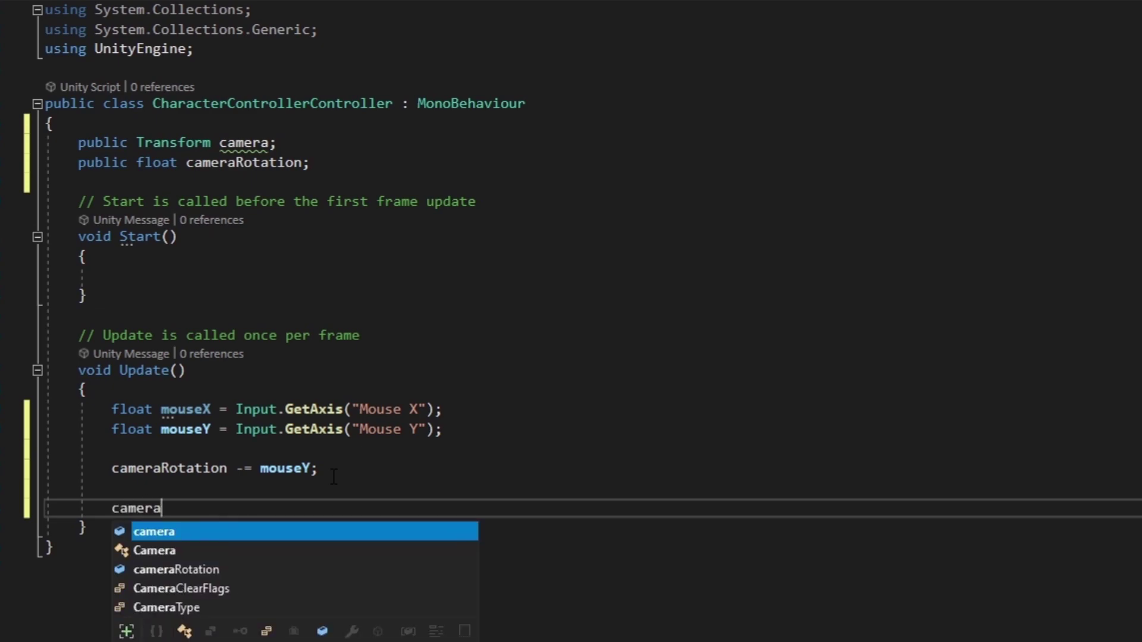
pyautogui.press('BackSpace')
pyautogui.press('BackSpace')
pyautogui.press('BackSpace')
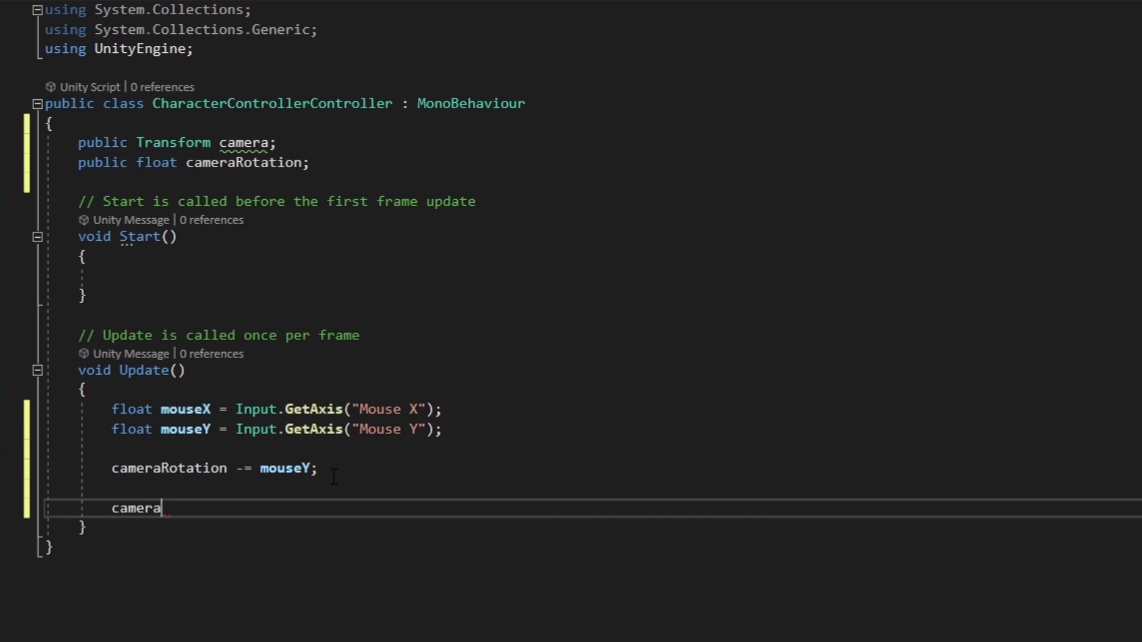
pyautogui.write('.rotation = Q')
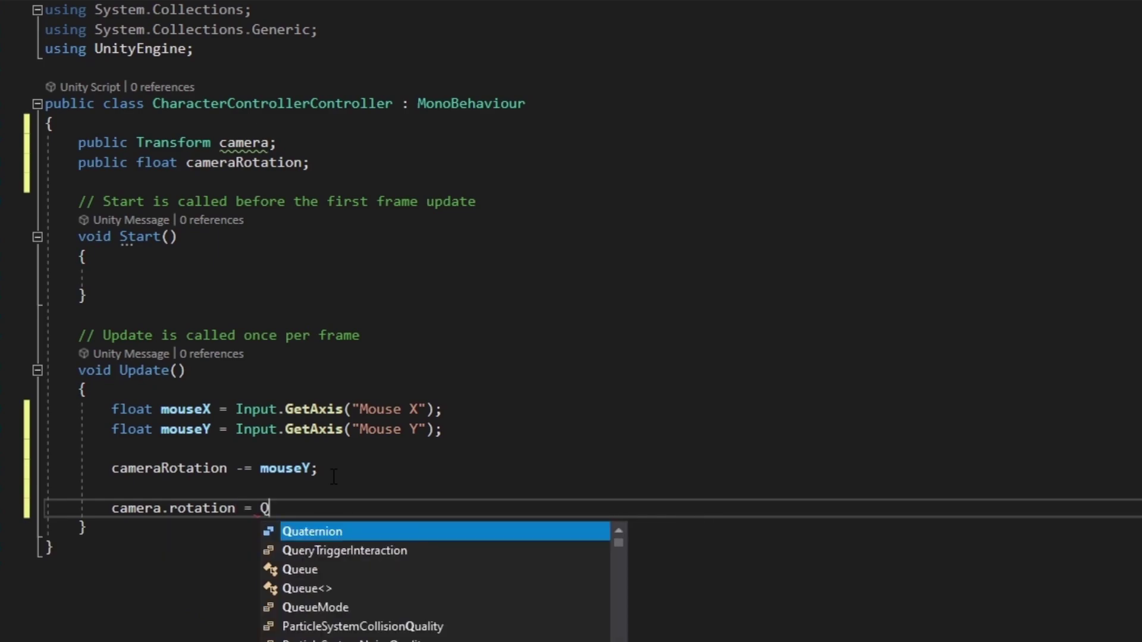
pyautogui.write('uaternion.')
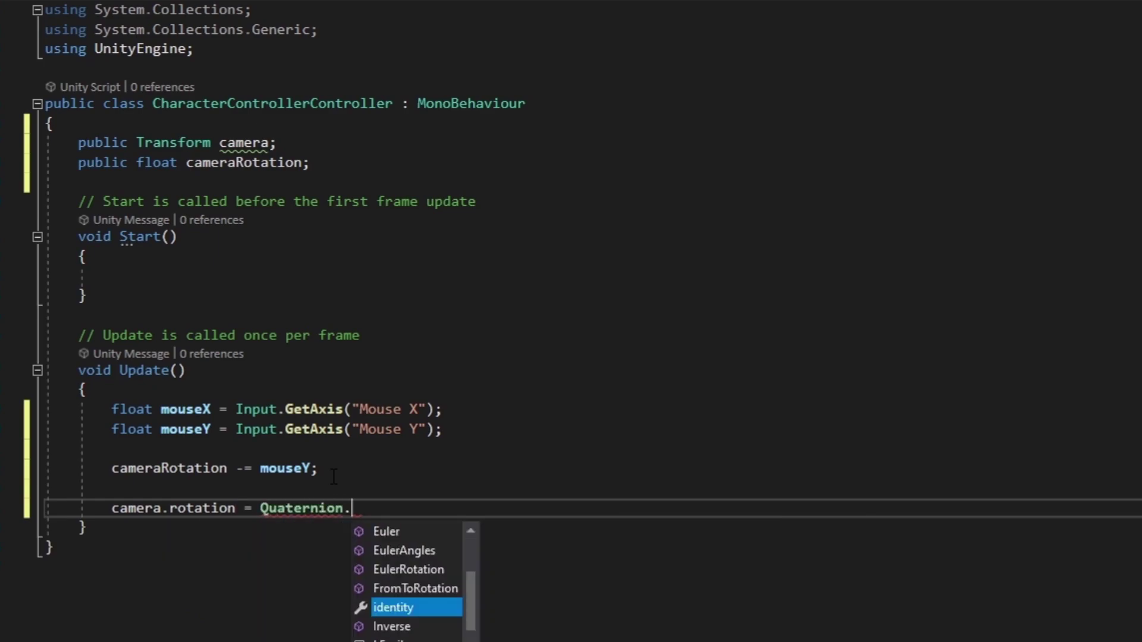
pyautogui.write('Euler(')
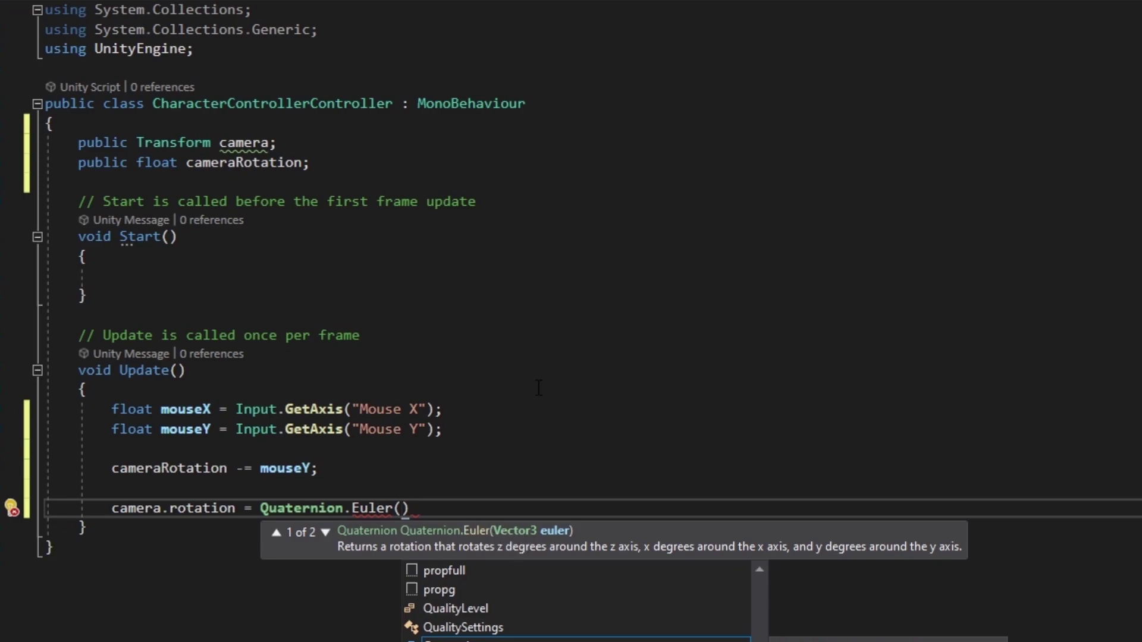
pyautogui.write('camerao')
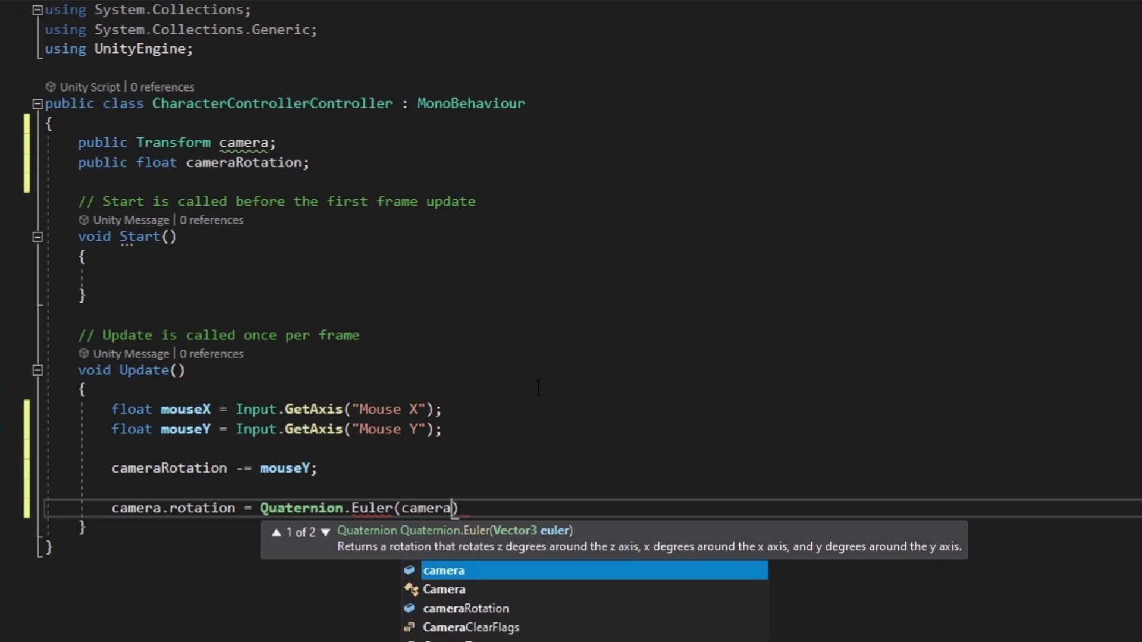
pyautogui.press('BackSpace')
pyautogui.write('Rotation,')
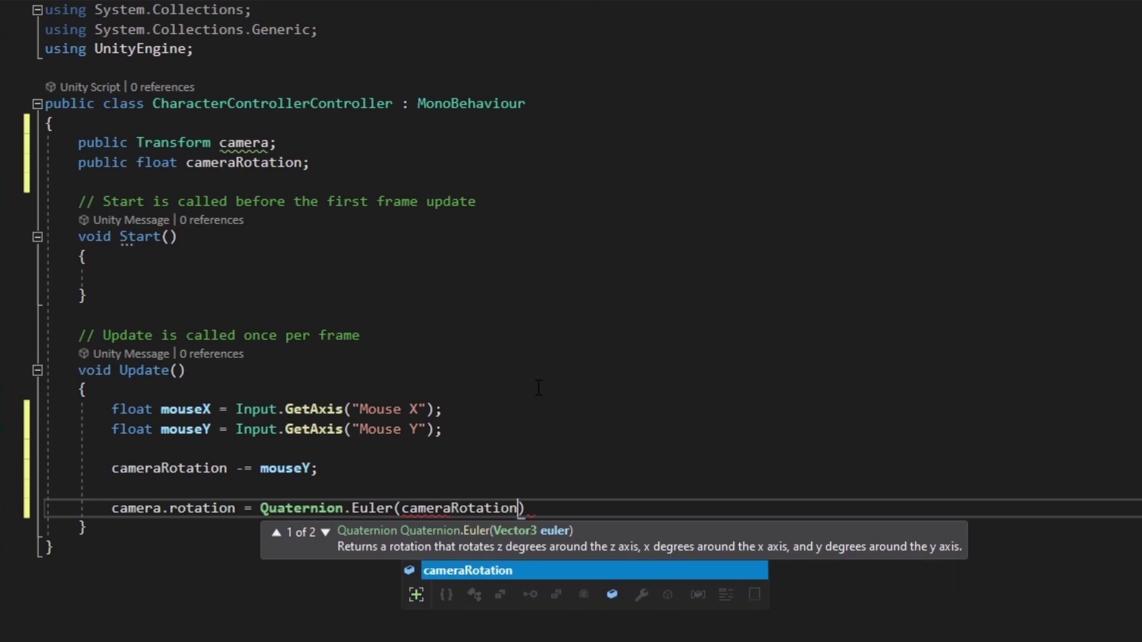
pyautogui.write(' 0')
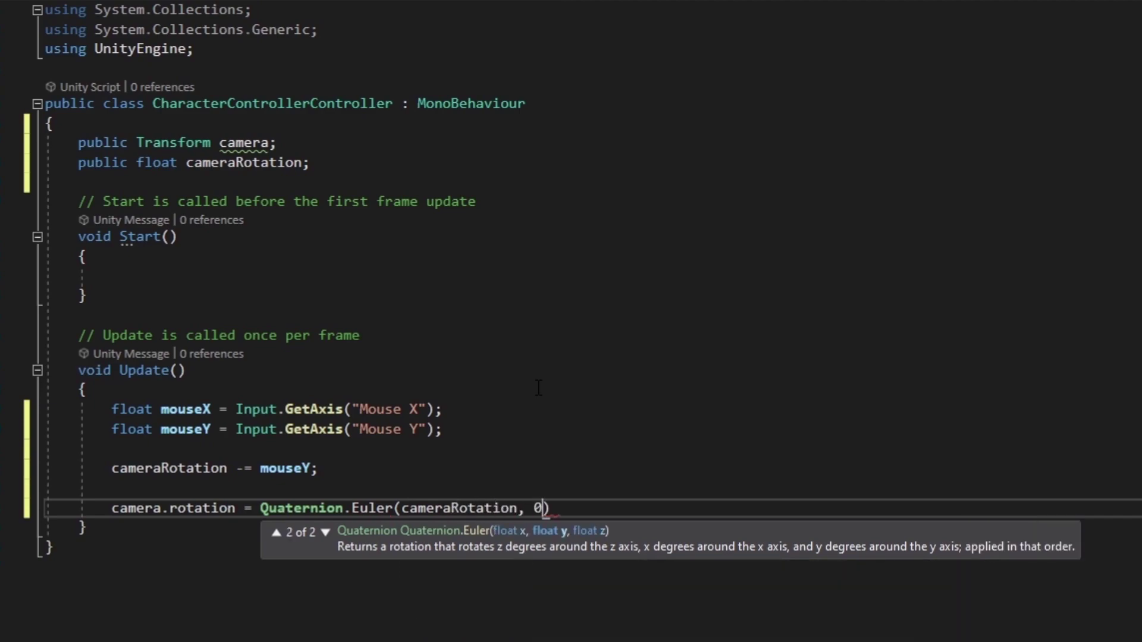
pyautogui.write(', 0')
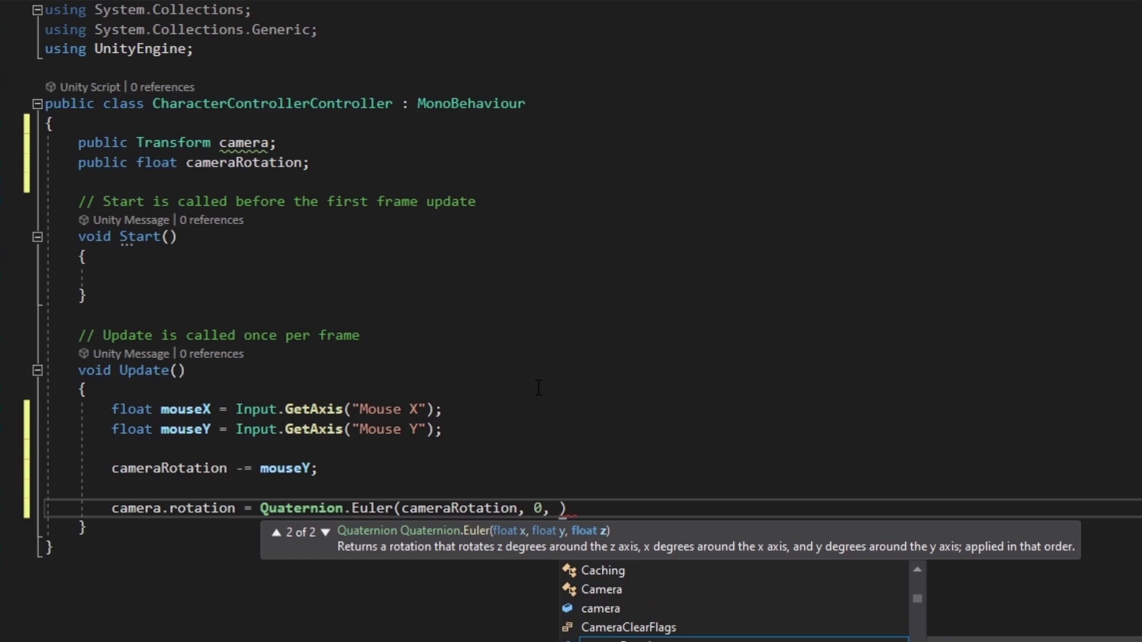
pyautogui.write(');')
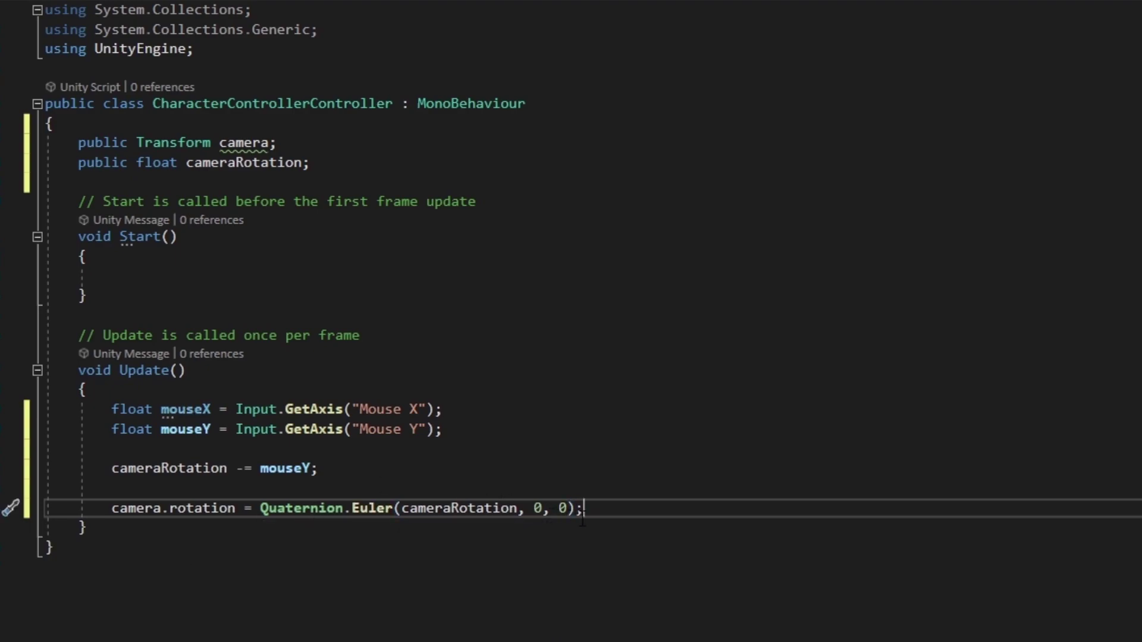
pyautogui.moveTo(584, 509); pyautogui.dragTo(121, 512)
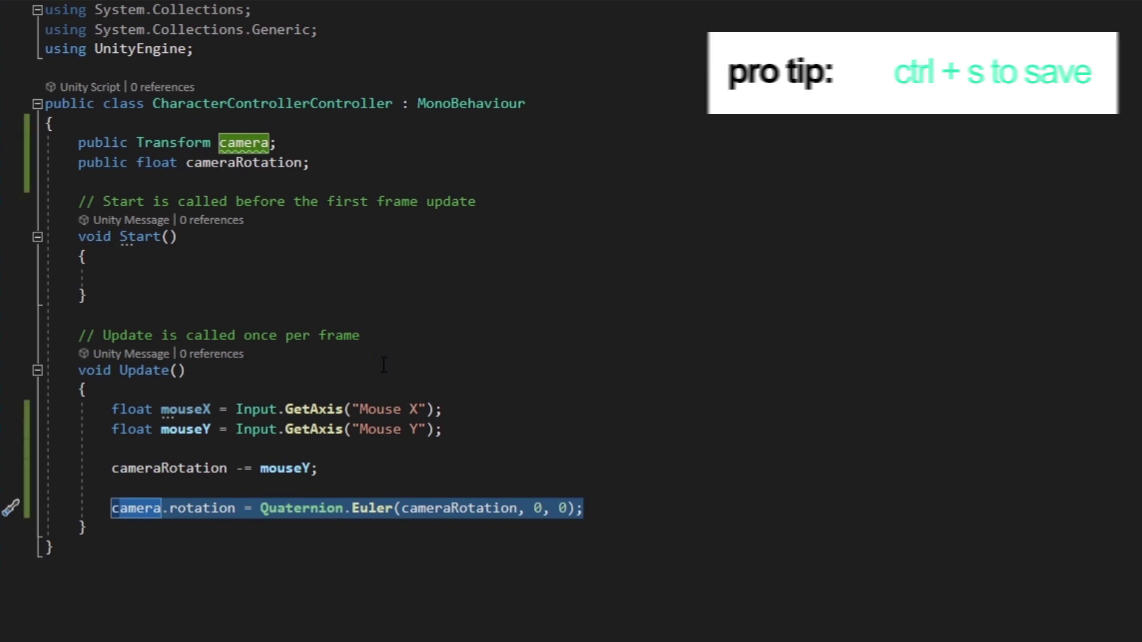
pyautogui.hotkey('ctrl', 's')
pyautogui.hotkey('alt', 'Tab')
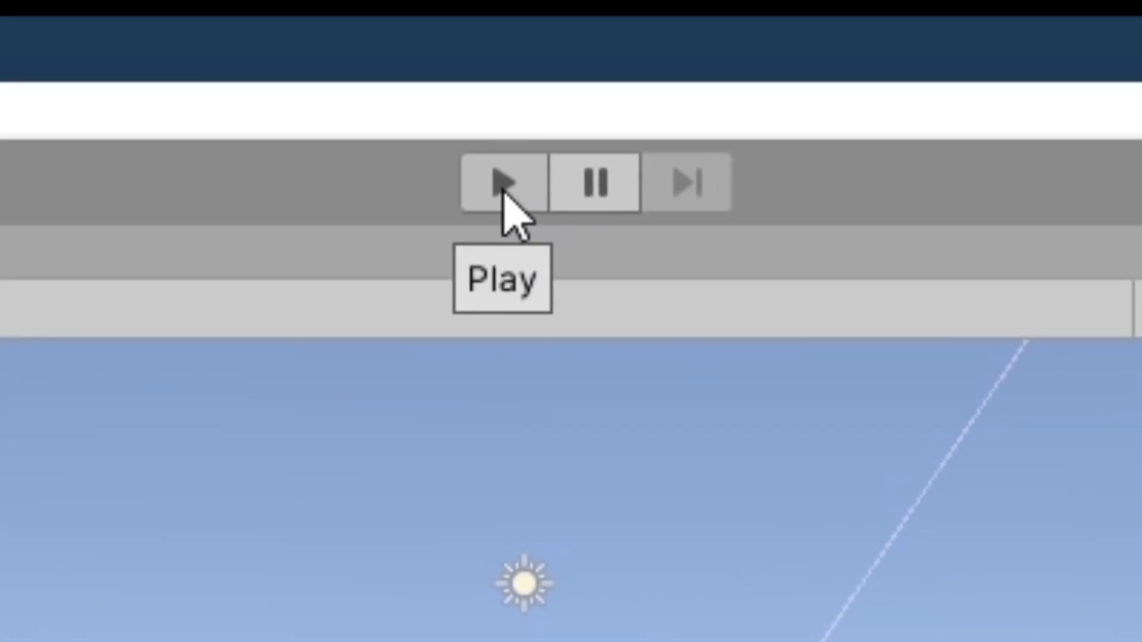
# - Play the game, triggering an UnassignedReferenceException for the script's empty Camera slot
pyautogui.click(504, 185)
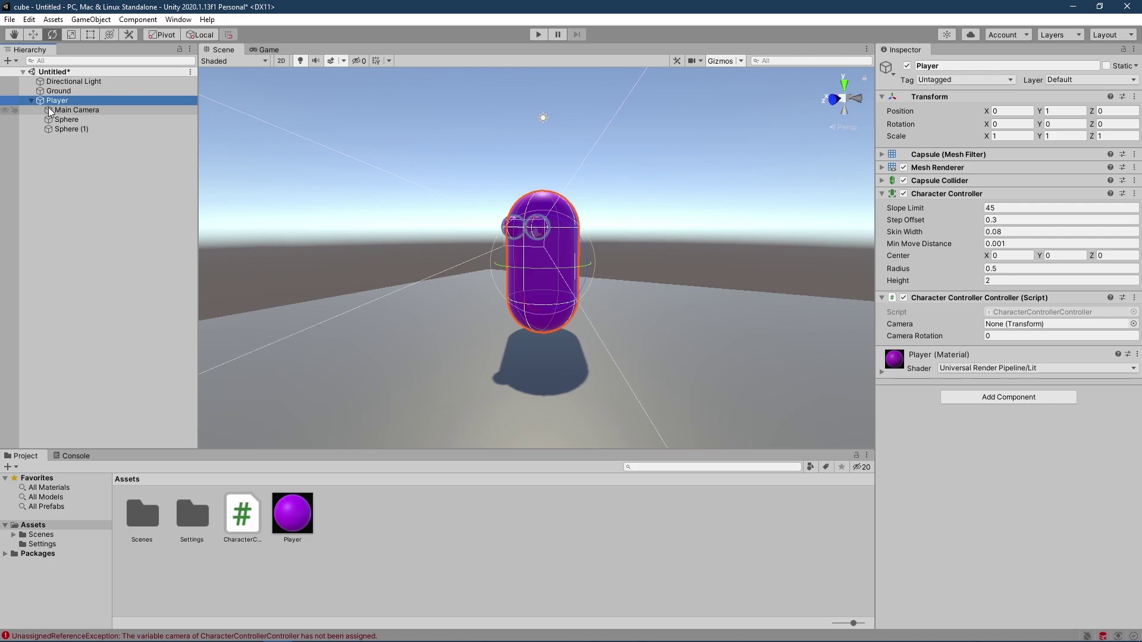
# - Set the Player script's Camera field to Main Camera and play the game again
pyautogui.moveTo(48, 107); pyautogui.dragTo(1026, 326)
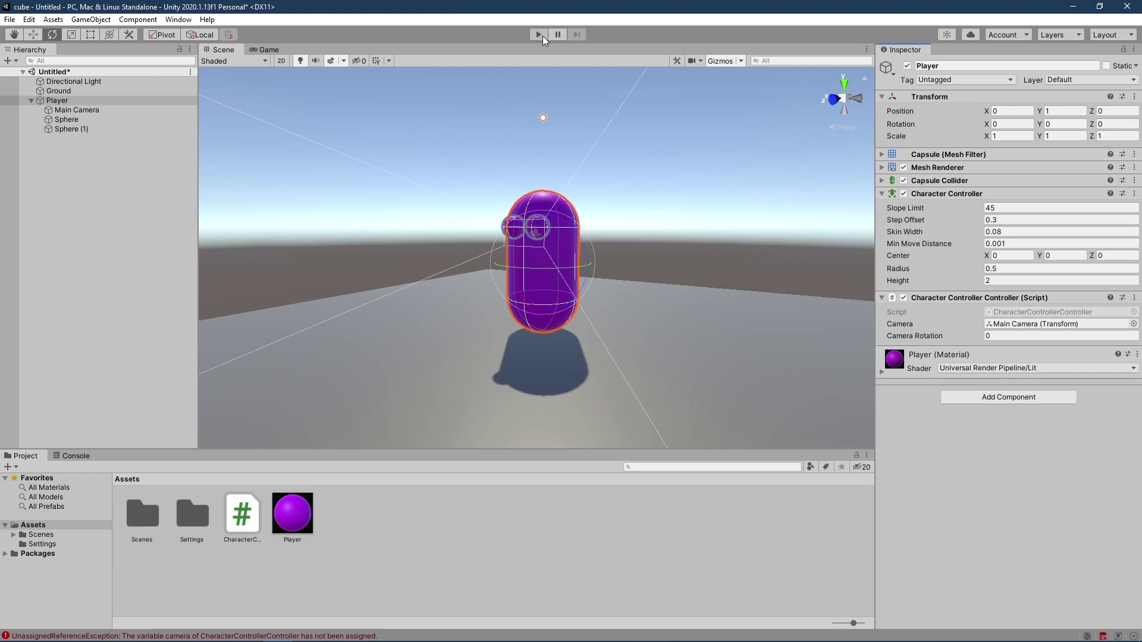
pyautogui.click(541, 35)
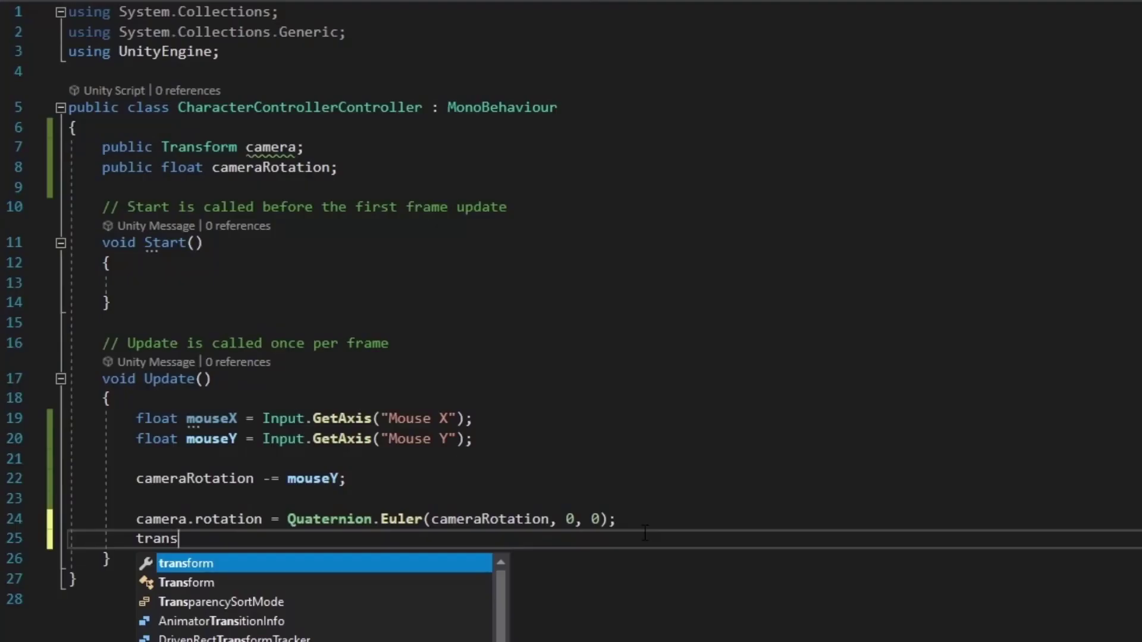
# - Add 'transform.Rotate(Vector3.up * mouseX);' and change camera.rotation to camera.localRotation
pyautogui.write('form')
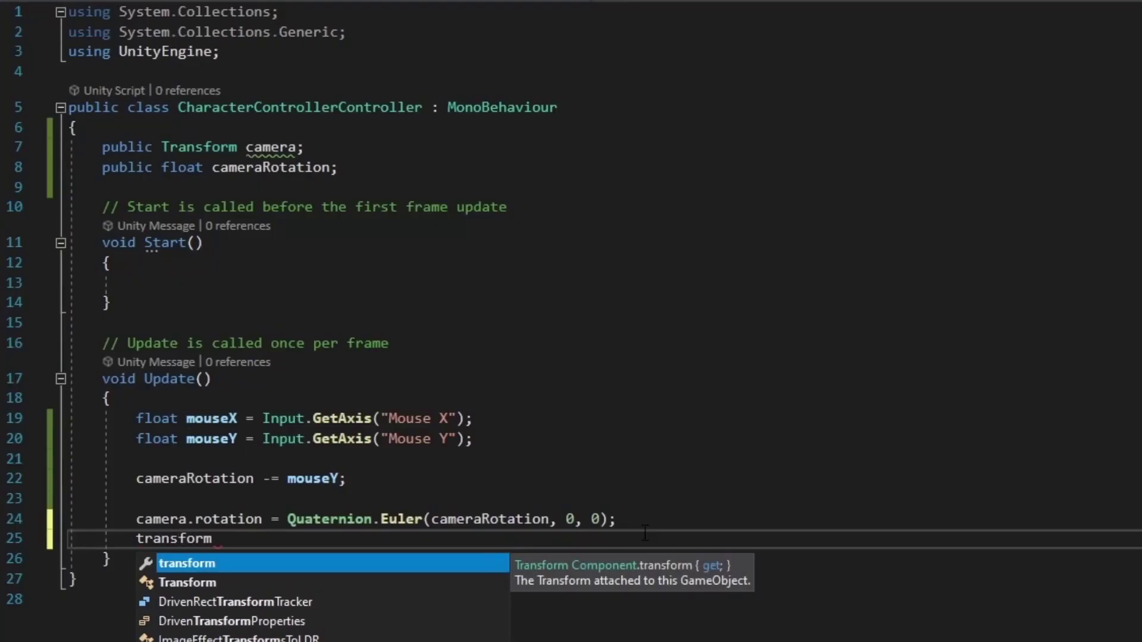
pyautogui.write('.Rotate(')
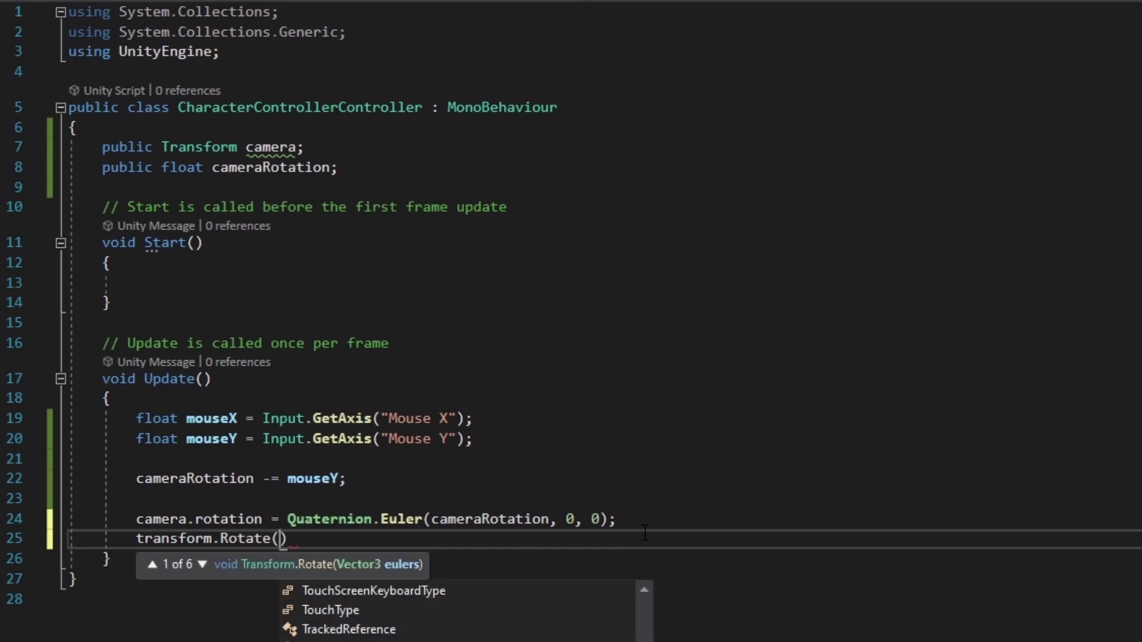
pyautogui.write('Vector3')
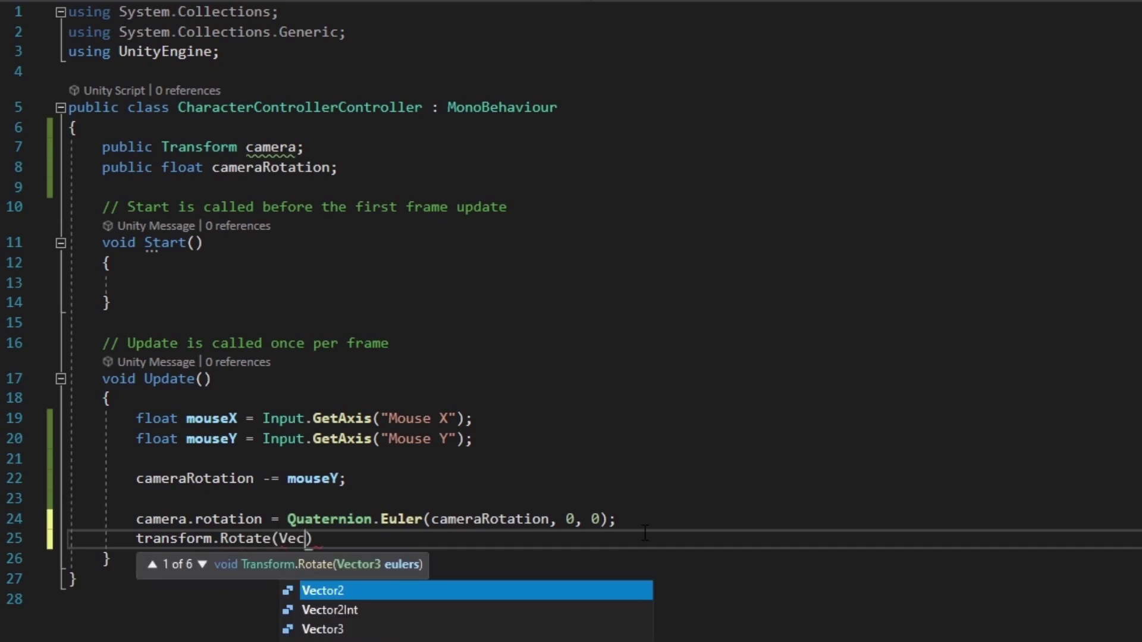
pyautogui.write('.up ')
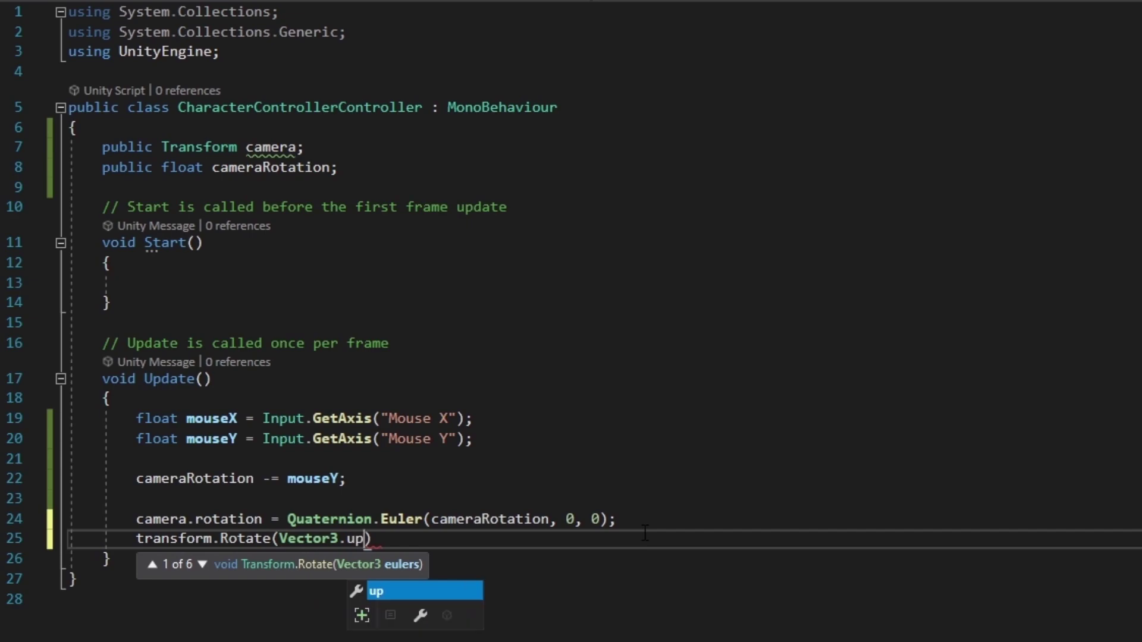
pyautogui.write('* ')
pyautogui.write('mouseX)')
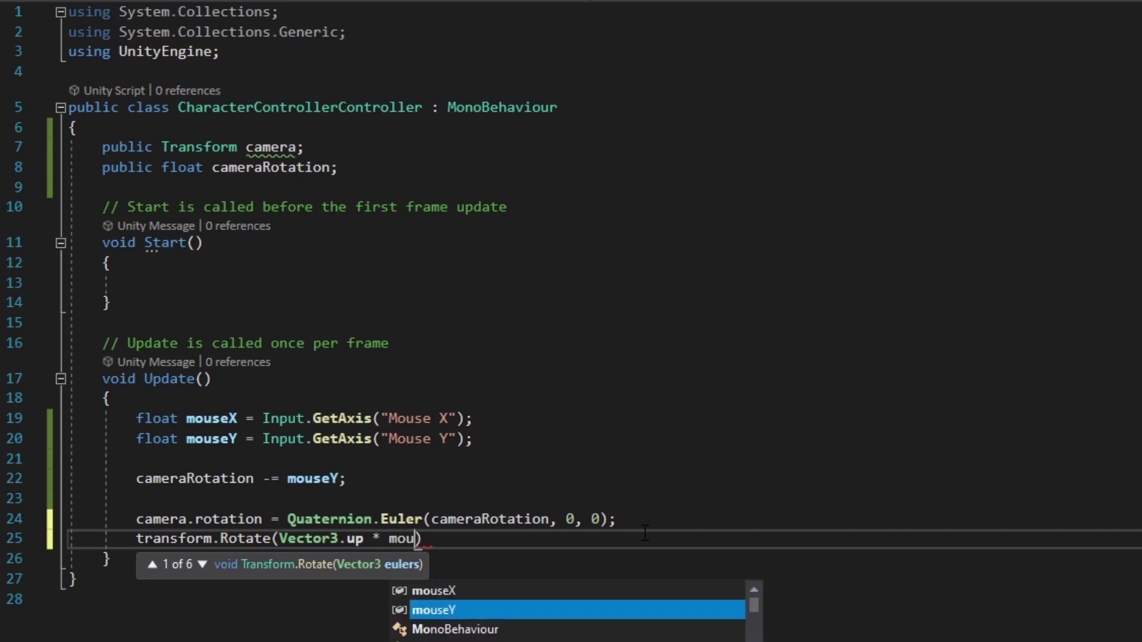
pyautogui.write(';')
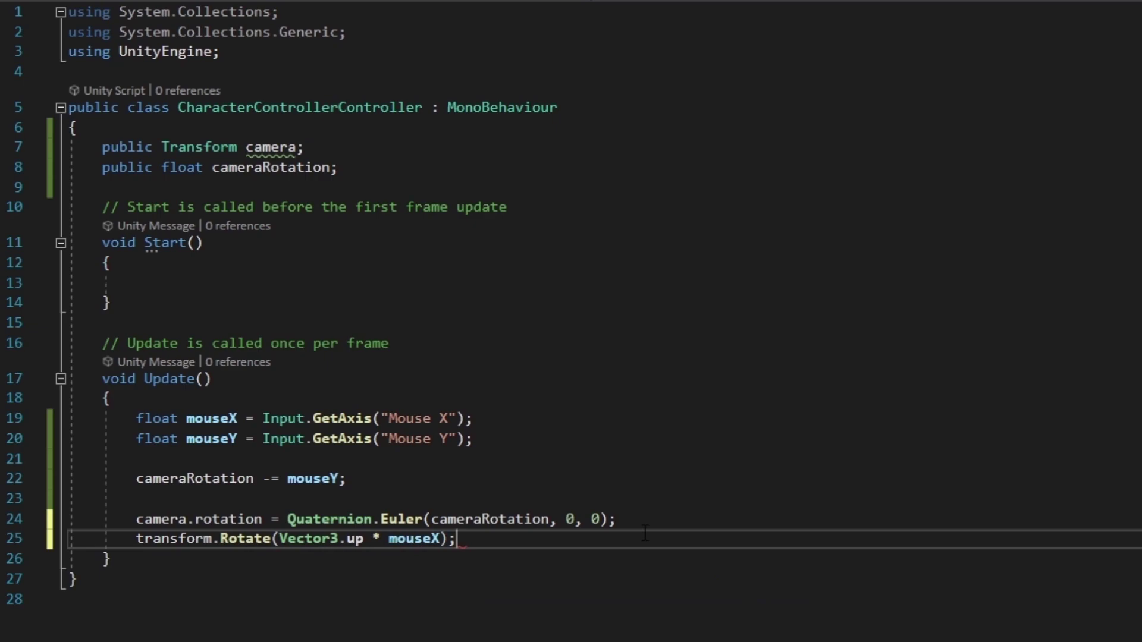
pyautogui.doubleClick(218, 520)
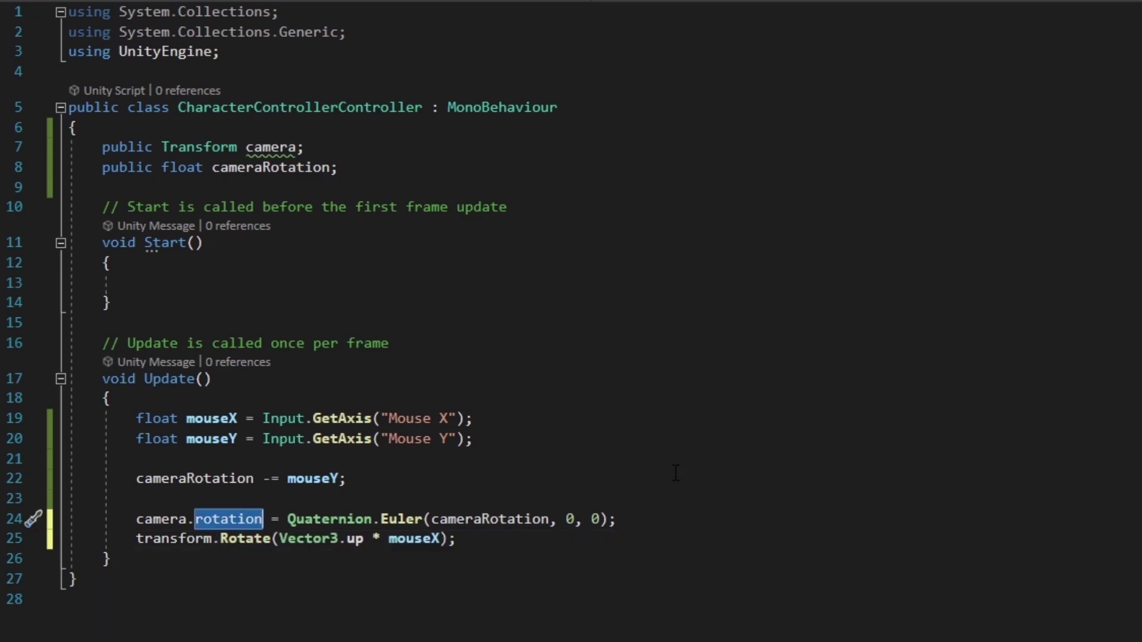
pyautogui.write('locaRot')
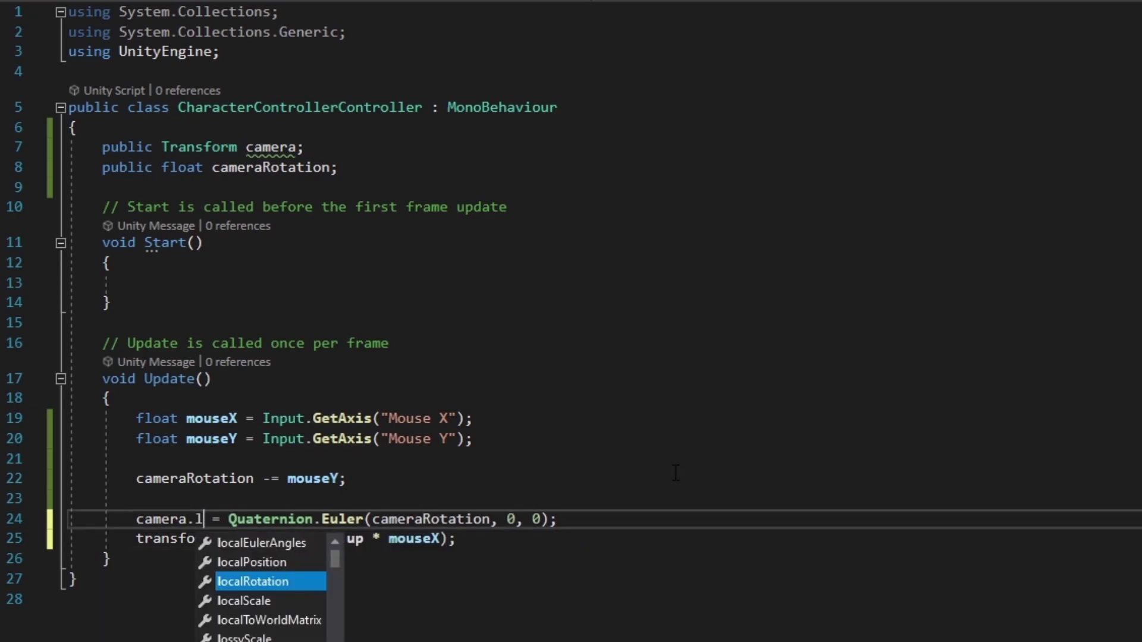
pyautogui.write('ation')
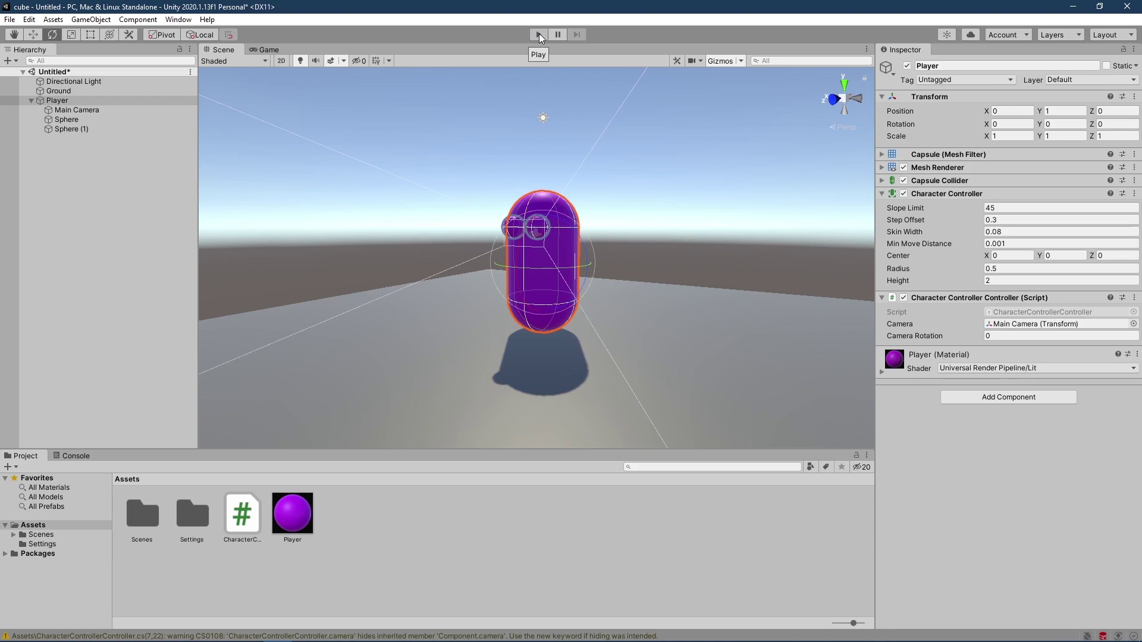
# - Play the game to check the body turns and the camera tilts with the mouse
pyautogui.click(539, 34)
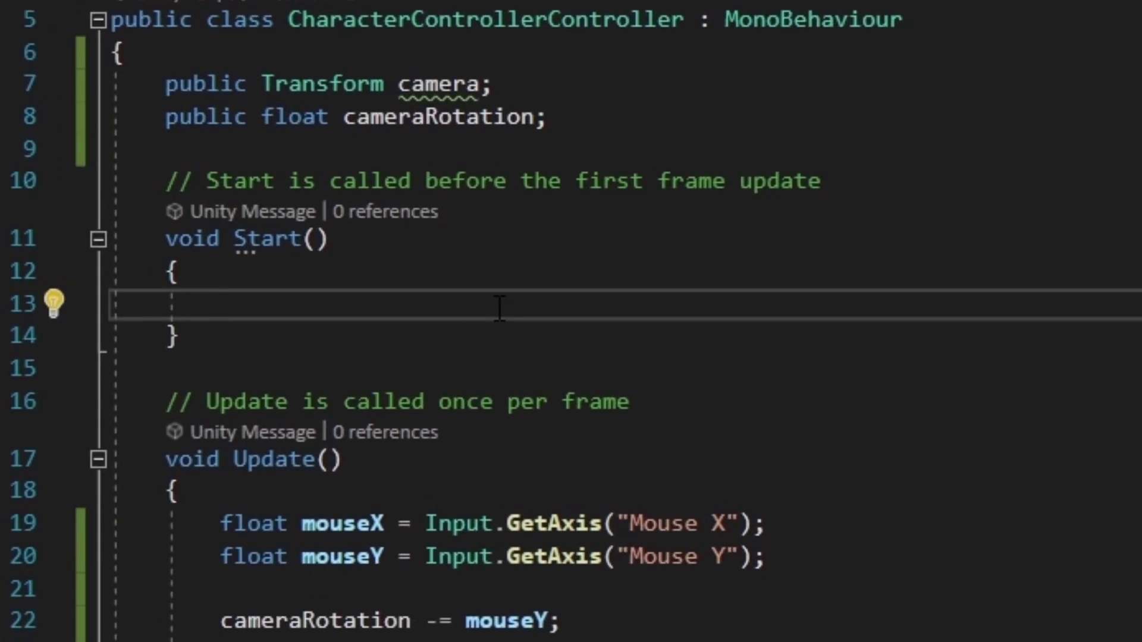
# - Add 'Cursor.lockState = CursorLockMode.Locked;' and 'Cursor.visible = false;' to Start, then save
pyautogui.write('Cursor.lo')
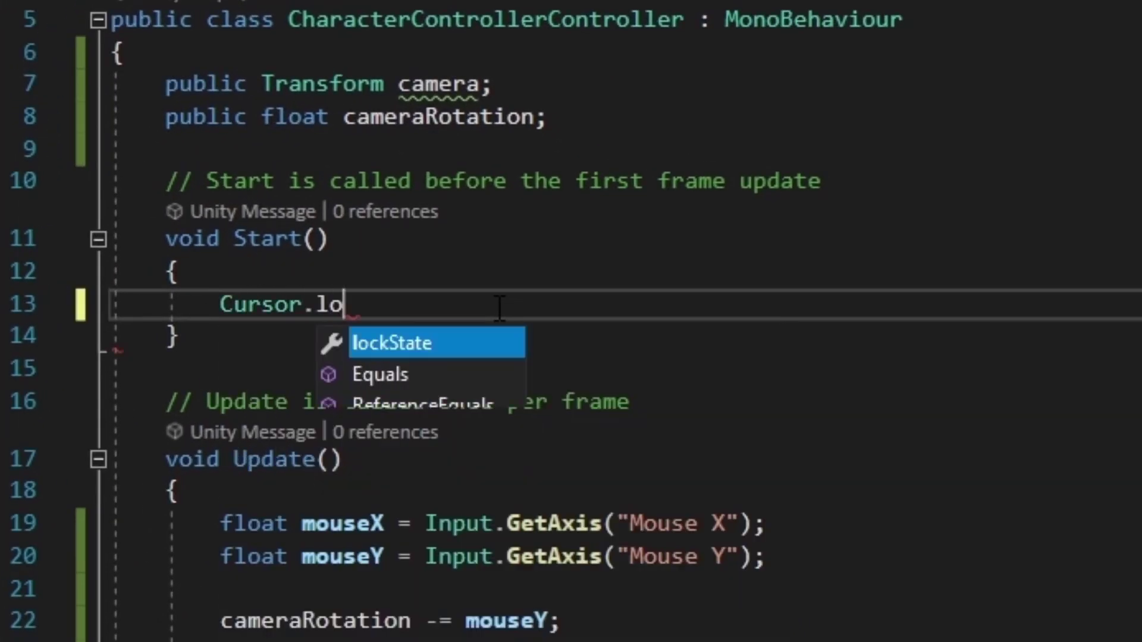
pyautogui.write('ckState =')
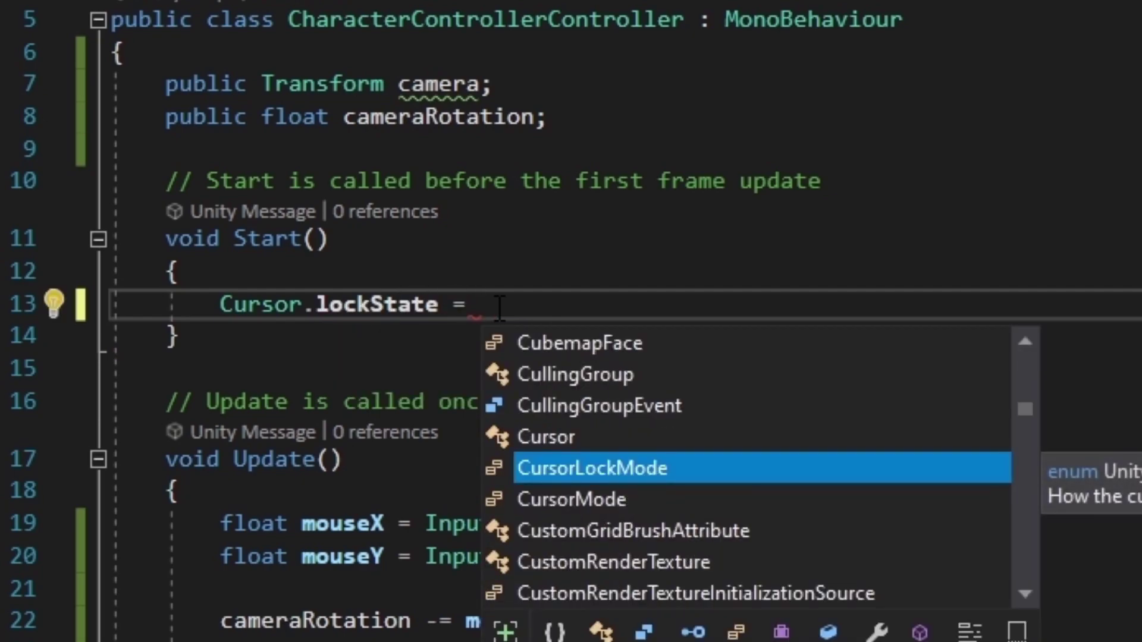
pyautogui.write(' CursorLockMode.')
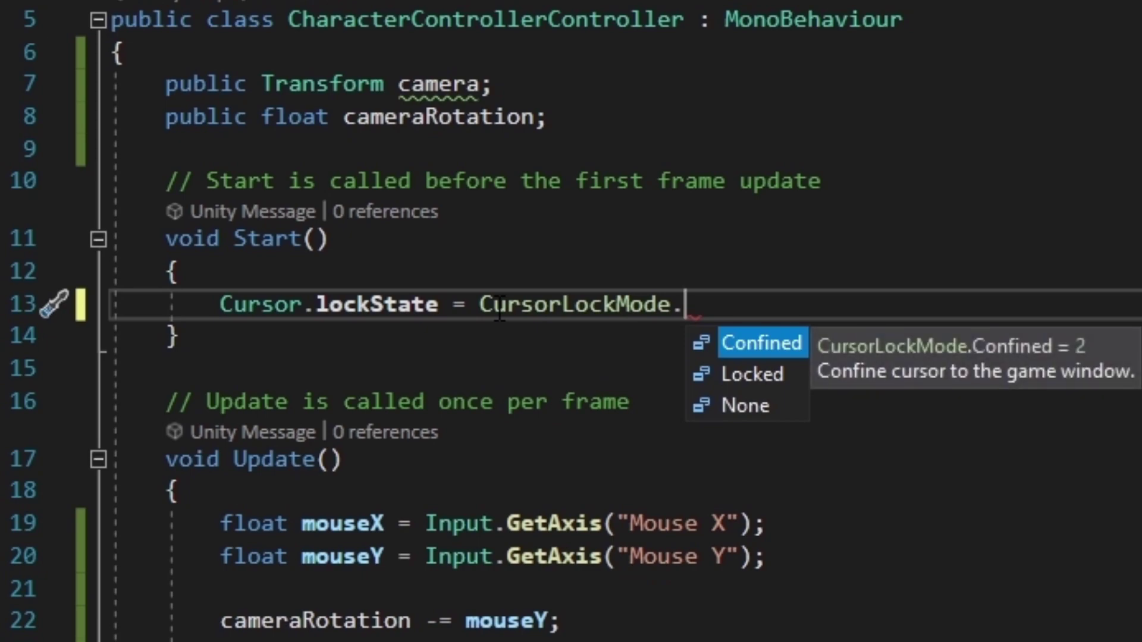
pyautogui.write('locked;')
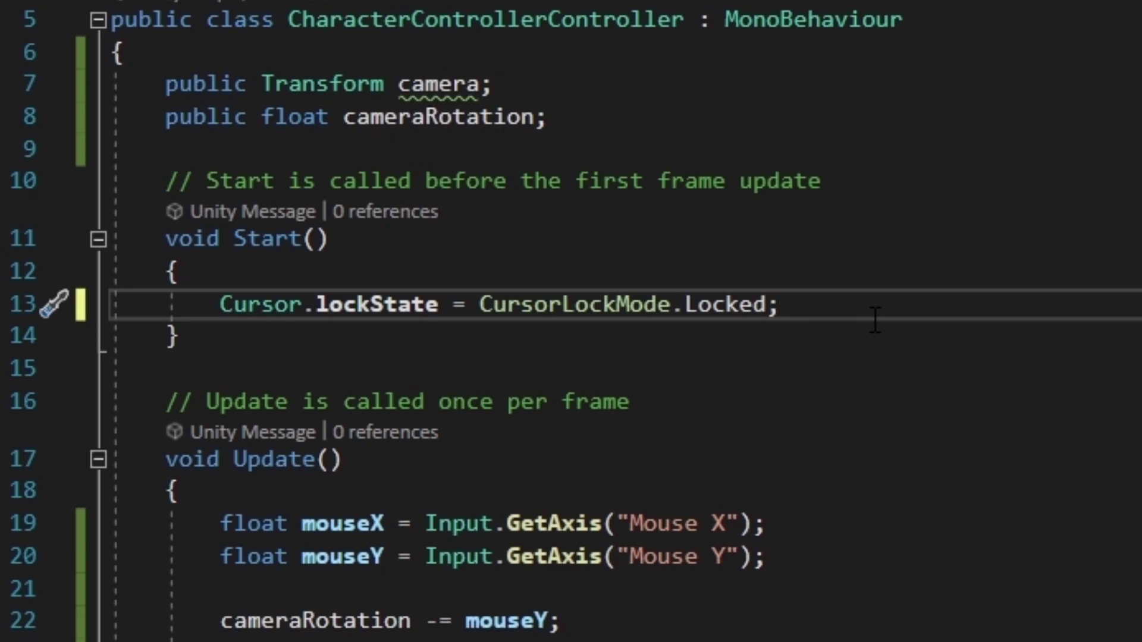
pyautogui.press('Return')
pyautogui.write('Cursor')
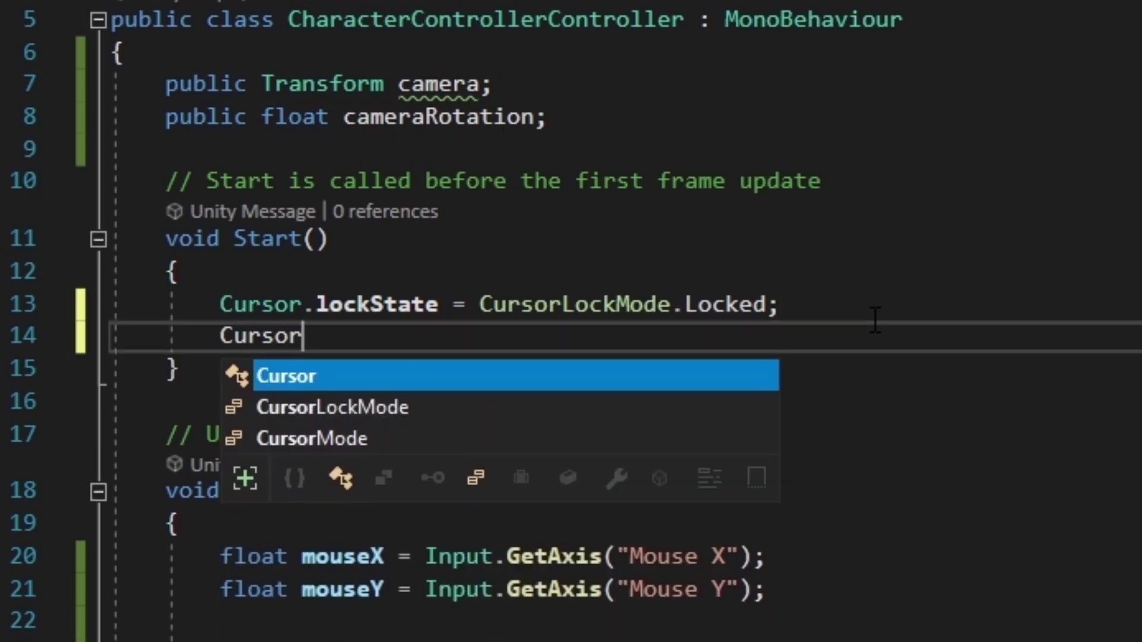
pyautogui.write('.vis')
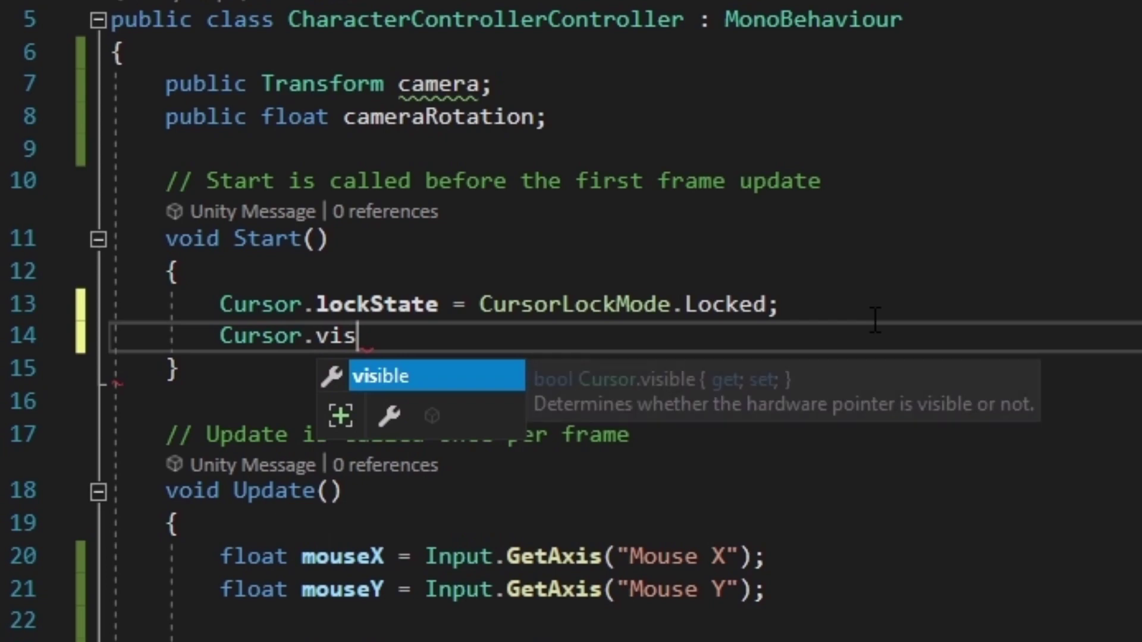
pyautogui.write('ible = false;')
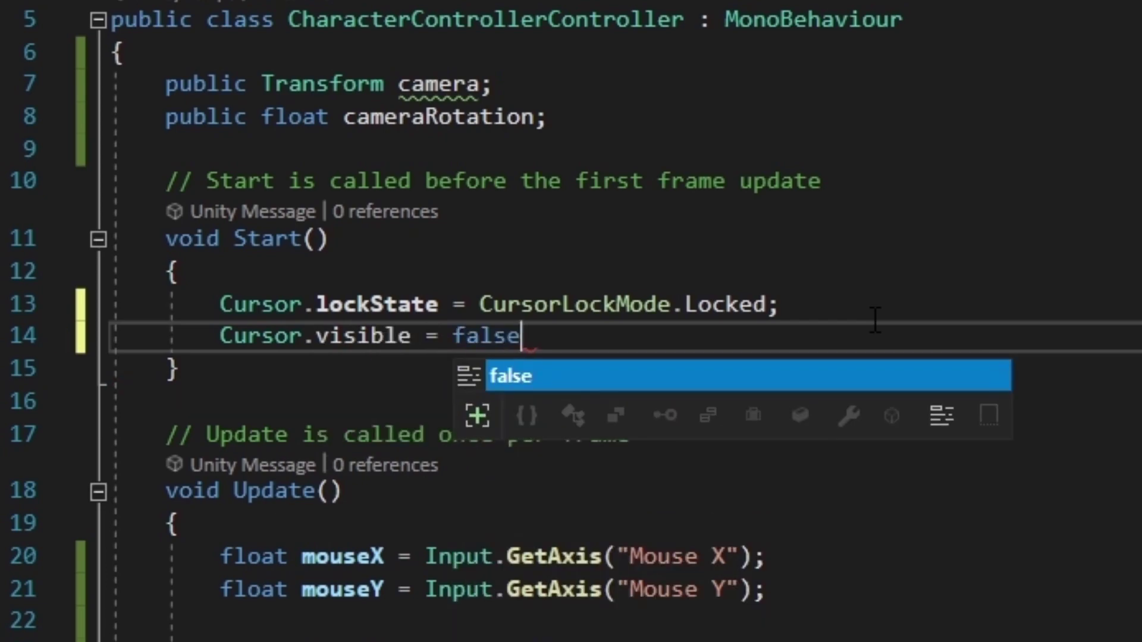
pyautogui.moveTo(363, 330)
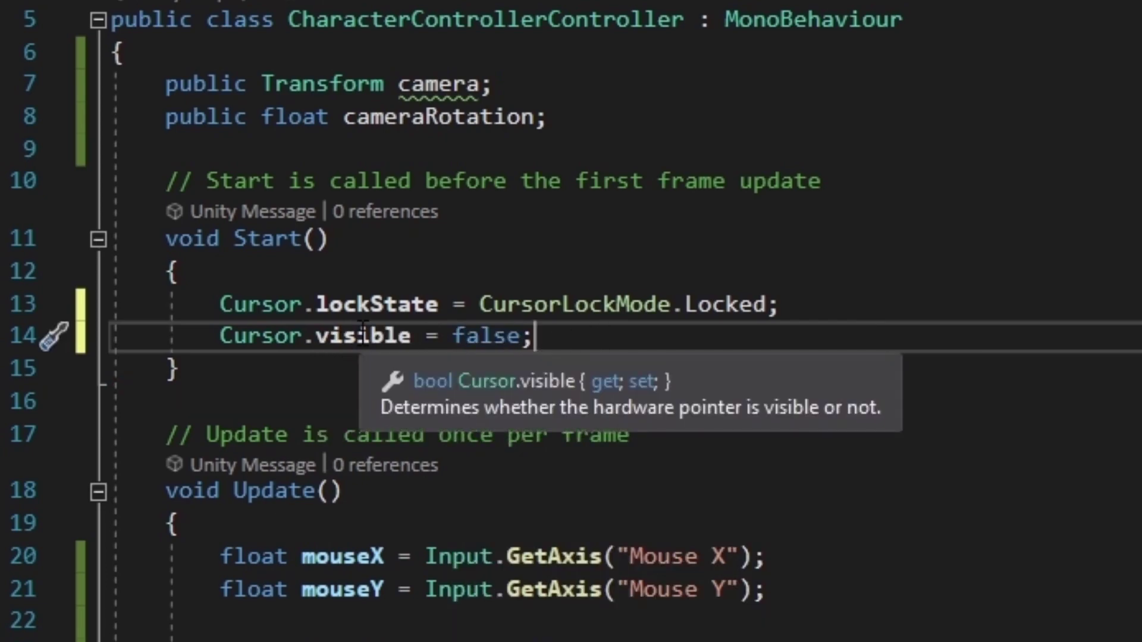
pyautogui.moveTo(220, 335); pyautogui.dragTo(535, 336)
pyautogui.press('Down')
pyautogui.hotkey('ctrl', 's')
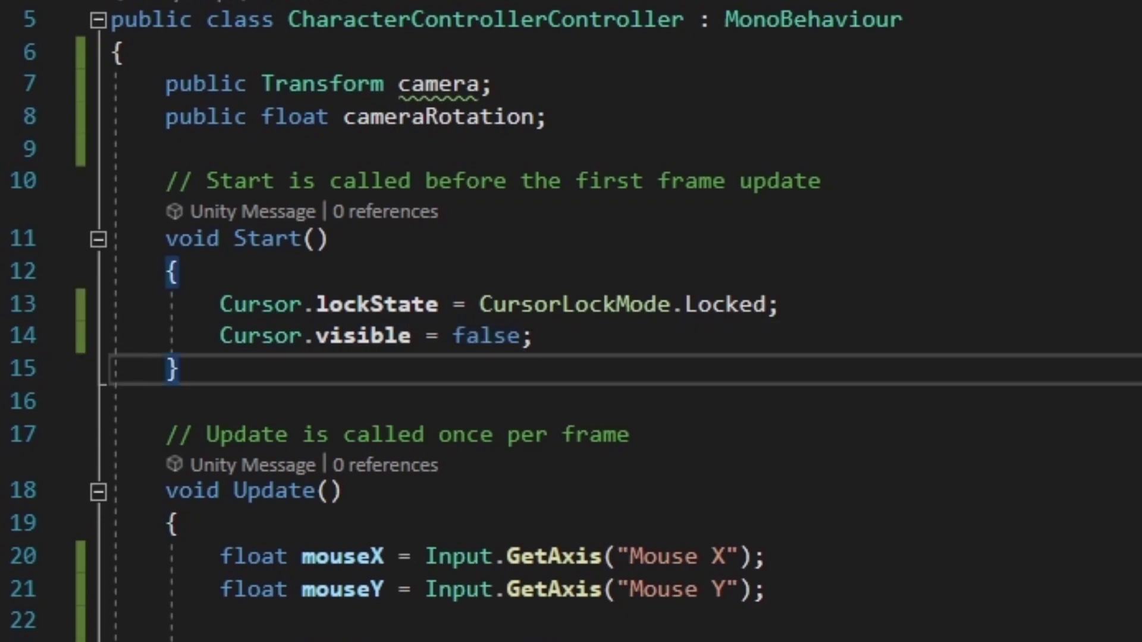
# - Play the game, then move the Player back and forward with S and W in the Scene view
pyautogui.hotkey('alt', 'Tab')
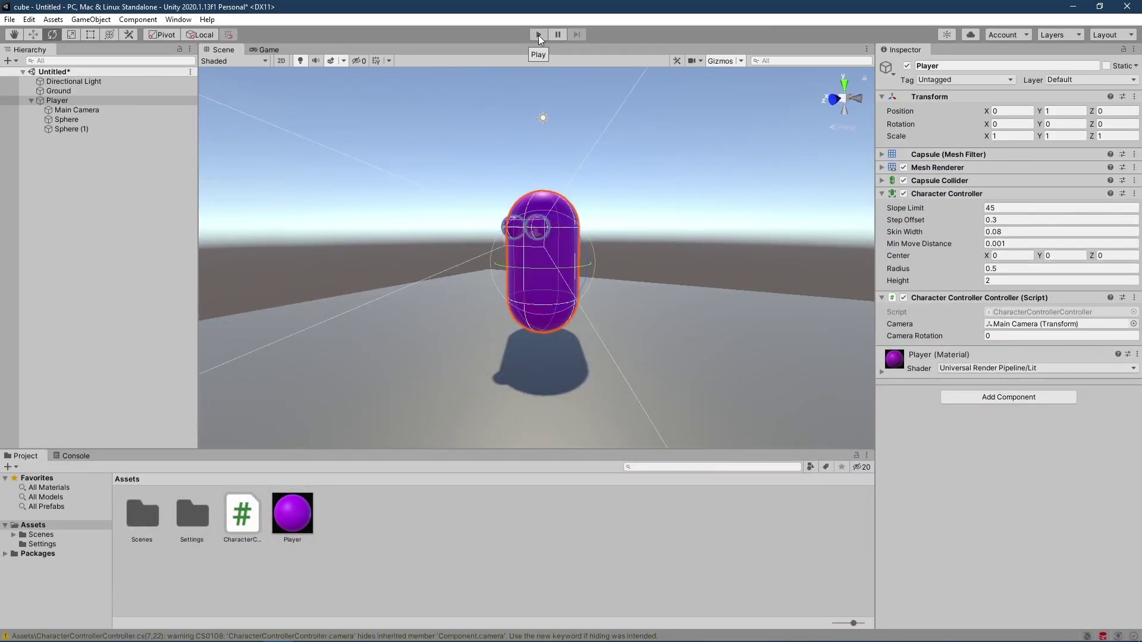
pyautogui.click(538, 35)
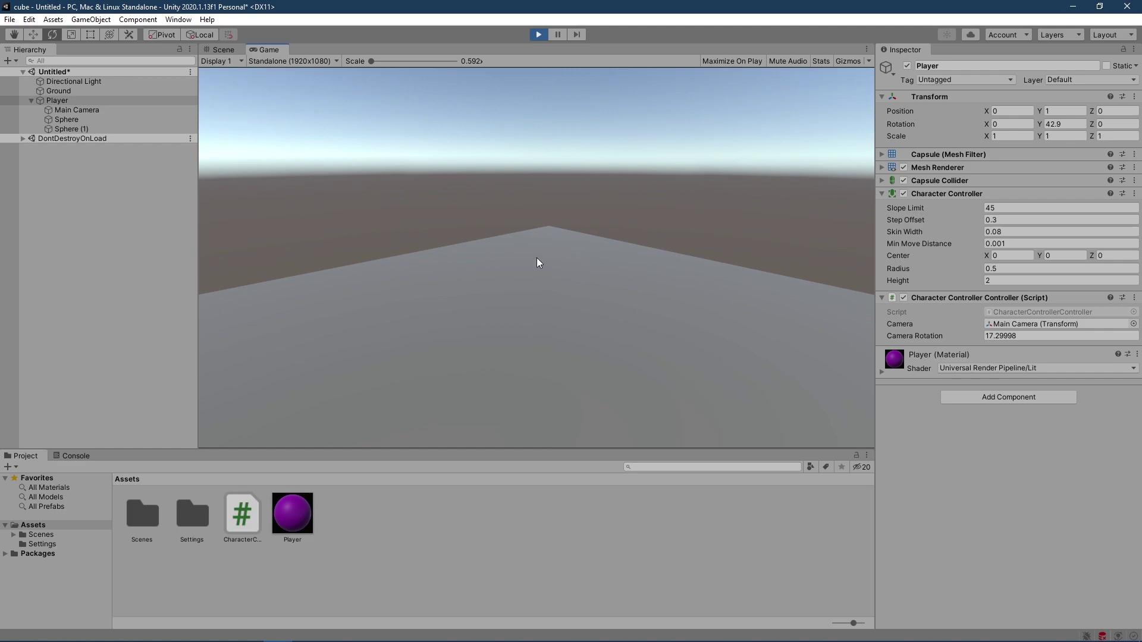
pyautogui.hotkey('ctrl', '1')
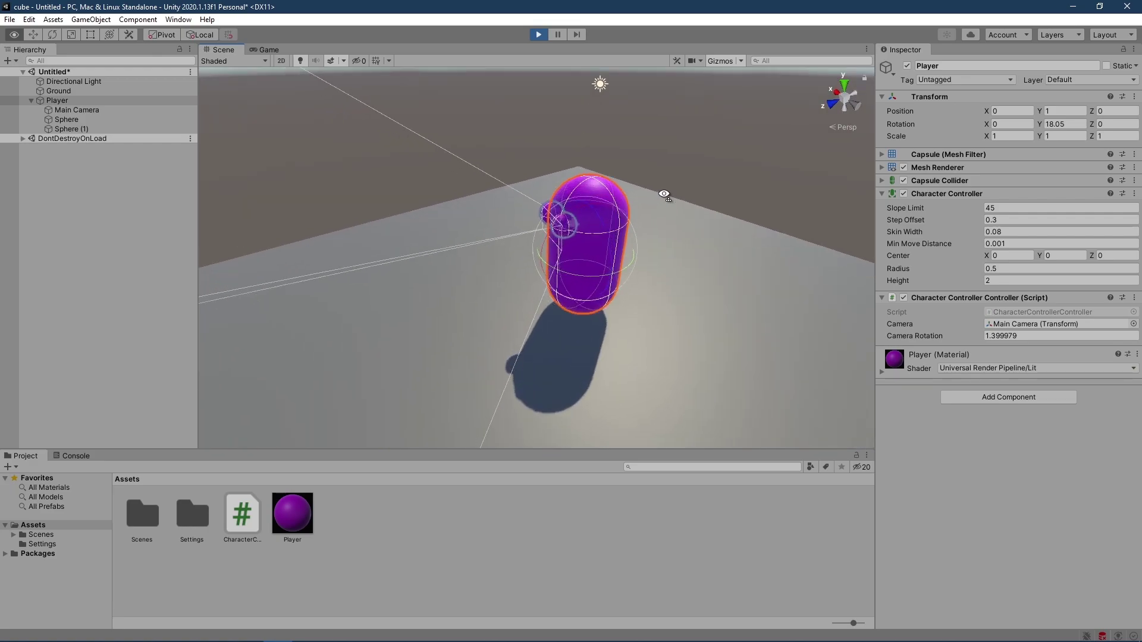
pyautogui.press('s')
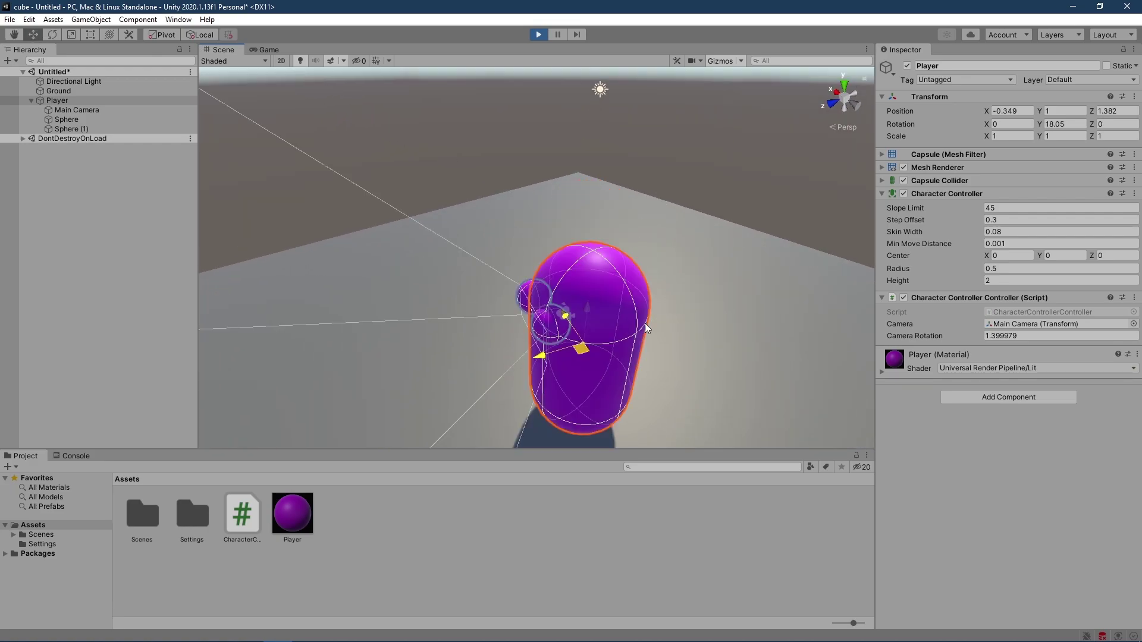
pyautogui.press('w')
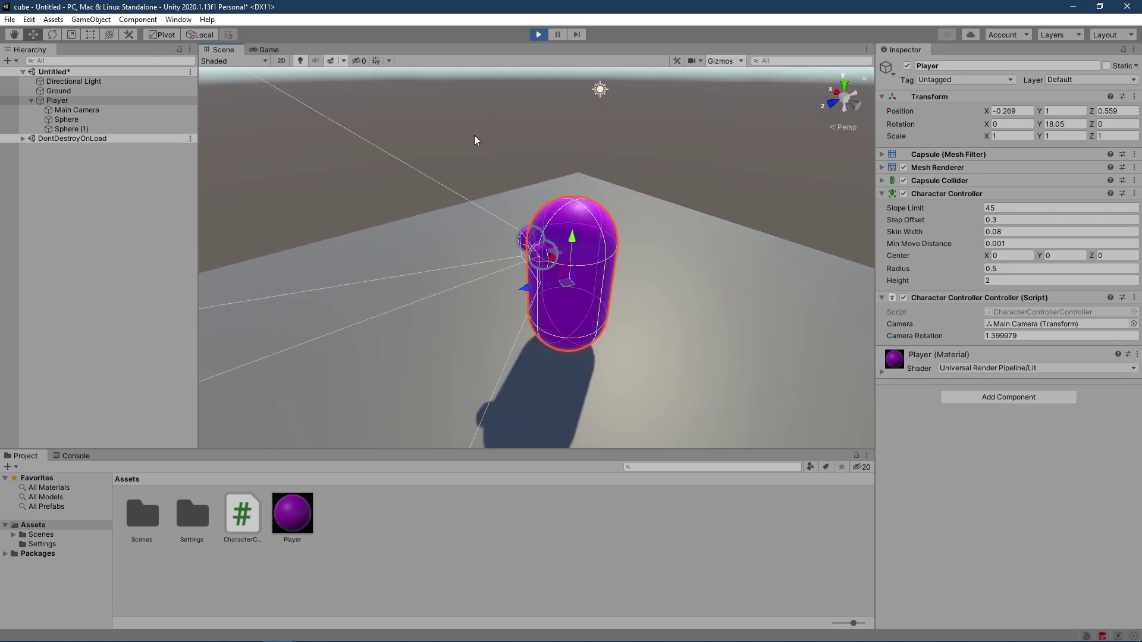